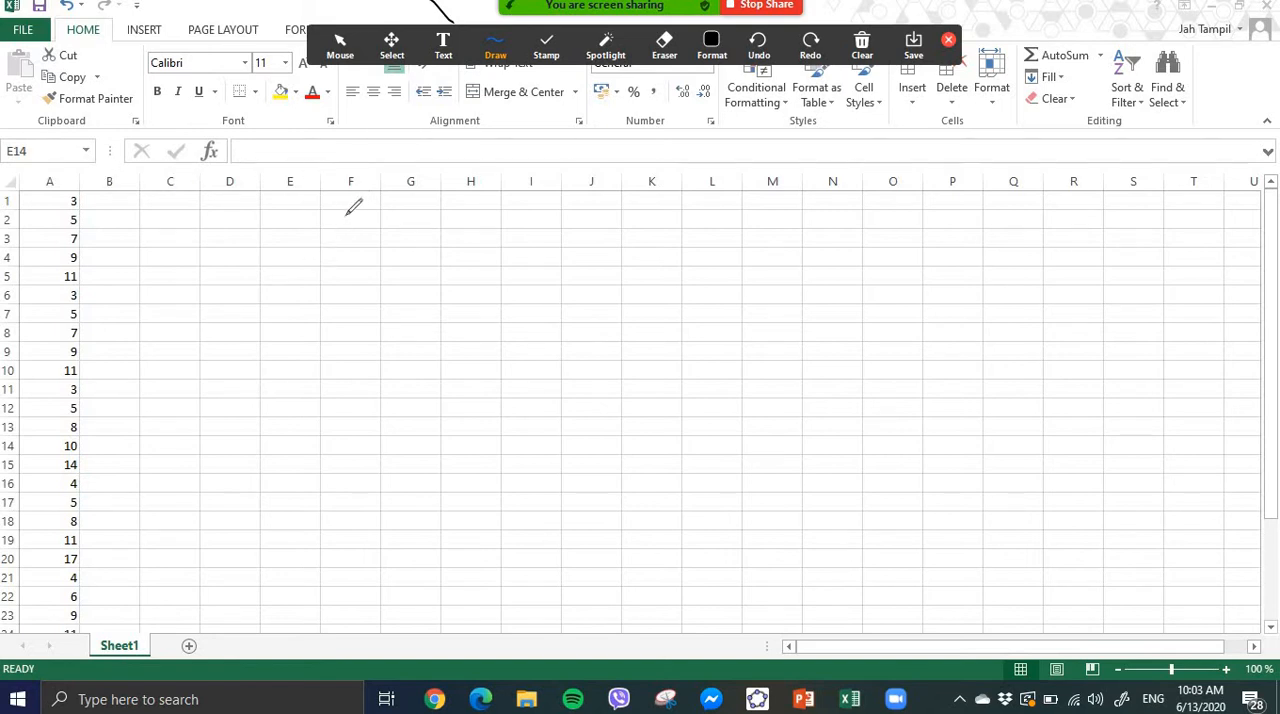
- Handwrite the notes "Encode our data:", "Row: Respondent" and "Column: Variable" over the empty cells beside the data
mouse_move(345, 209)
left_mouse_down()
mouse_move(364, 238)
mouse_move(382, 224)
mouse_move(460, 225)
mouse_move(469, 238)
mouse_move(551, 216)
mouse_move(624, 234)
mouse_move(651, 214)
mouse_move(648, 232)
left_mouse_up()
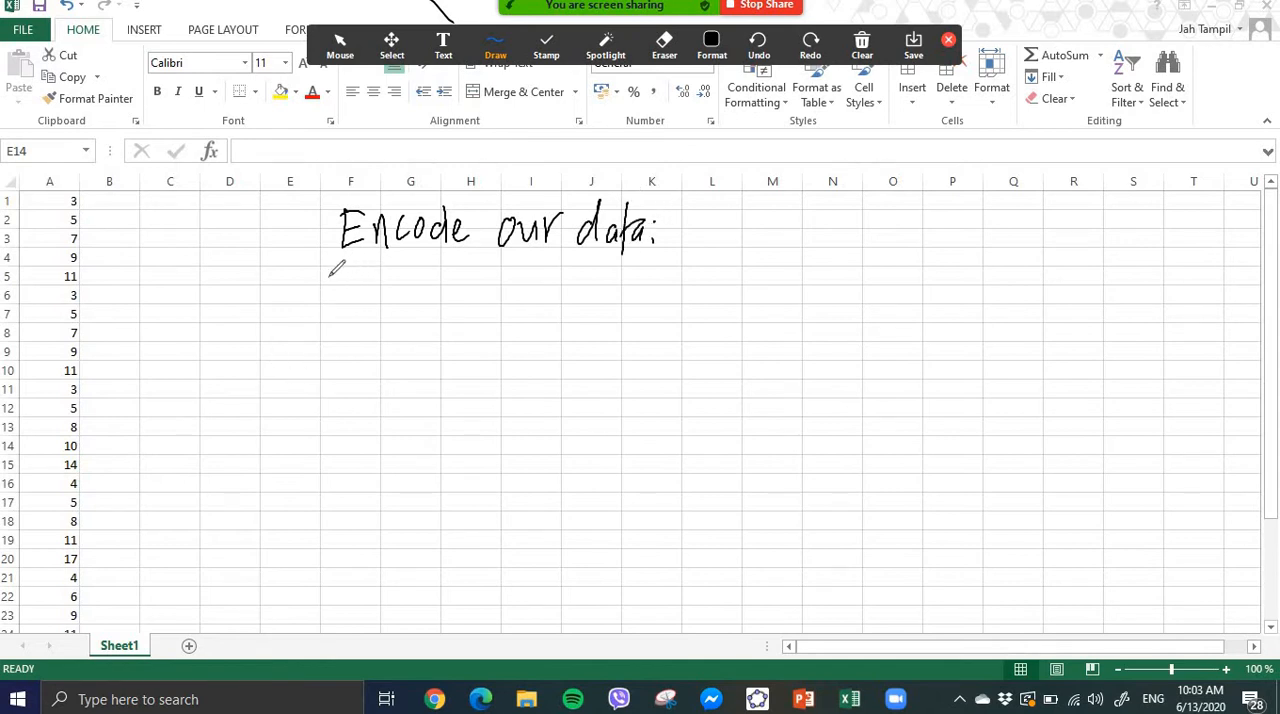
mouse_move(323, 268)
left_mouse_down()
mouse_move(324, 320)
mouse_move(418, 276)
mouse_move(430, 310)
left_mouse_up()
left_click(397, 280)
left_click(398, 303)
mouse_move(430, 262)
left_mouse_down()
mouse_move(452, 282)
mouse_move(549, 272)
mouse_move(561, 288)
mouse_move(576, 272)
left_mouse_up()
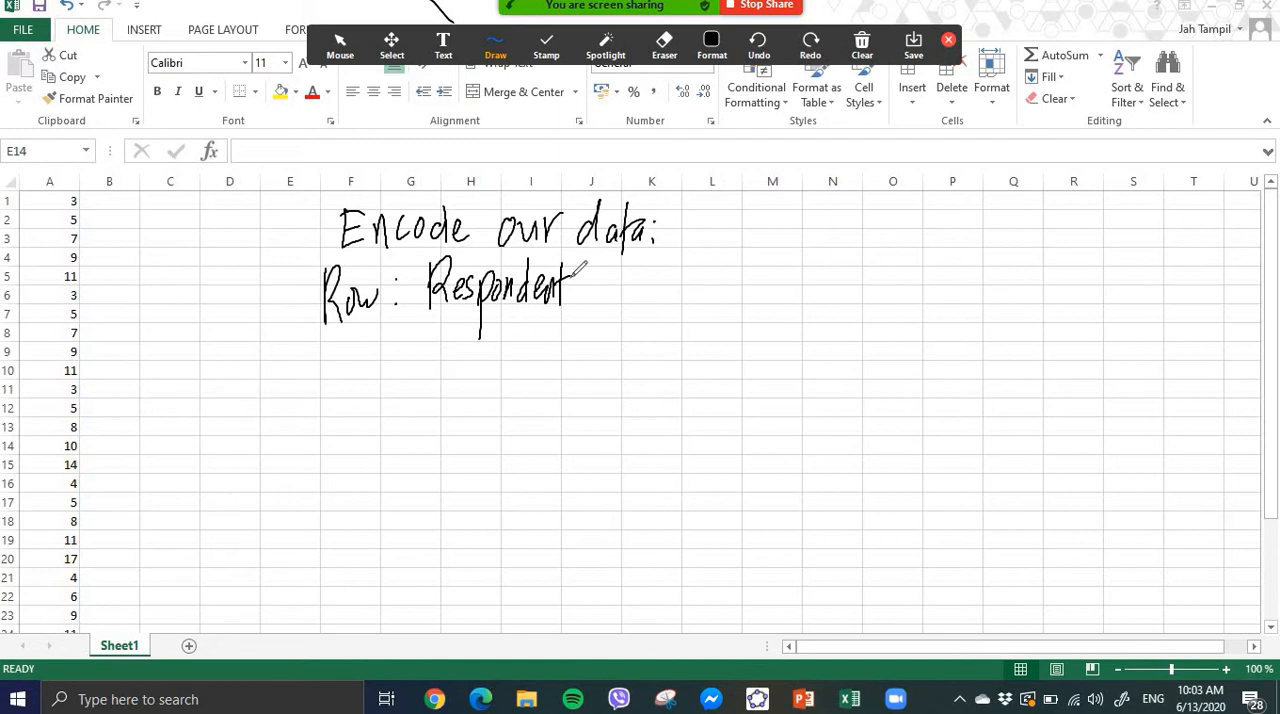
mouse_move(335, 354)
left_mouse_down()
mouse_move(334, 387)
mouse_move(351, 366)
left_mouse_up()
mouse_move(360, 336)
left_mouse_down()
mouse_move(361, 378)
mouse_move(478, 334)
mouse_move(503, 350)
mouse_move(548, 334)
mouse_move(578, 370)
left_mouse_up()
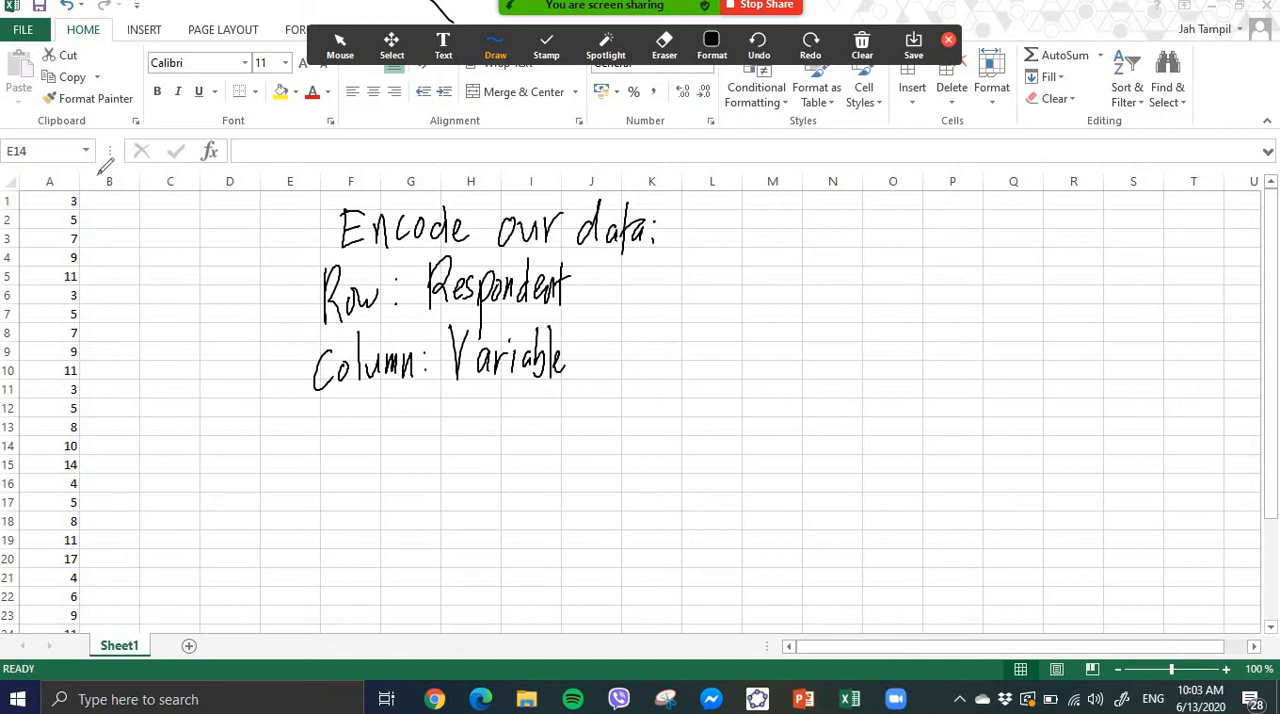
- Annotate column A with arrows and the handwritten example variables "shut off time" and "internet speed"
mouse_move(59, 184)
left_mouse_down()
mouse_move(114, 191)
mouse_move(104, 256)
mouse_move(134, 232)
mouse_move(163, 234)
mouse_move(201, 186)
mouse_move(252, 190)
mouse_move(308, 160)
left_mouse_up()
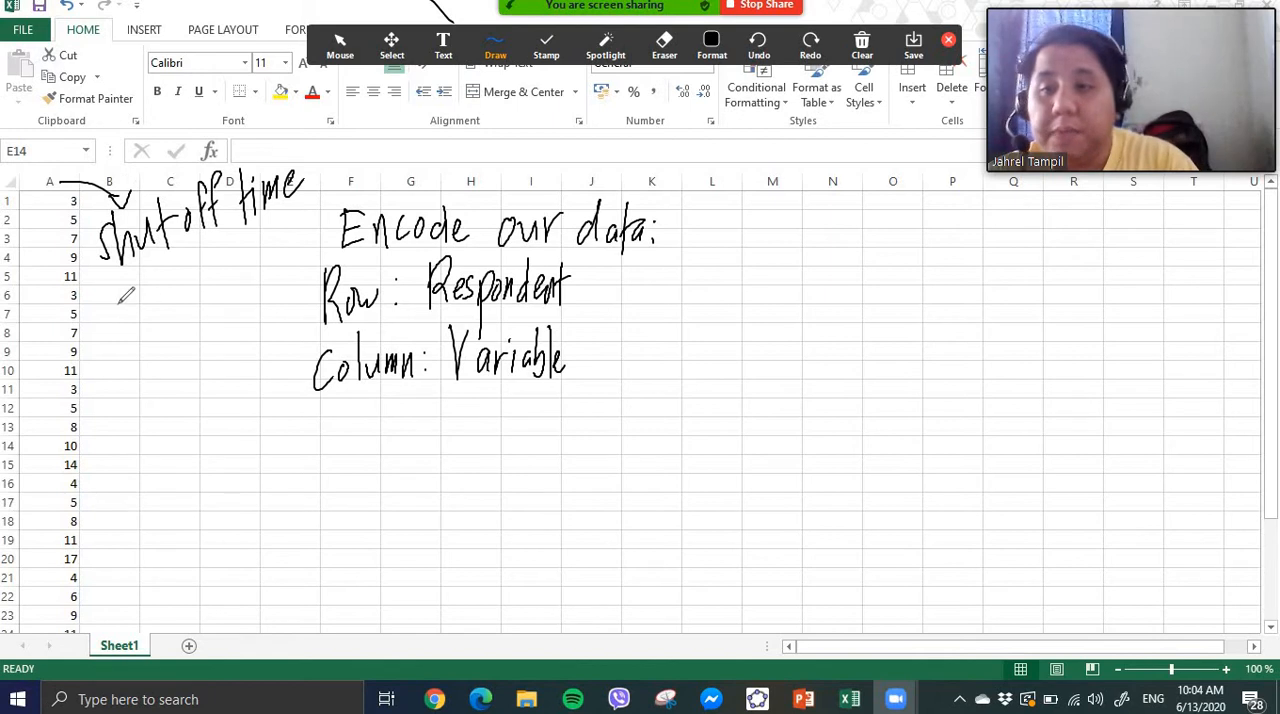
mouse_move(120, 300)
left_mouse_down()
mouse_move(143, 330)
mouse_move(150, 380)
mouse_move(210, 336)
mouse_move(224, 277)
mouse_move(162, 394)
mouse_move(240, 356)
left_mouse_up()
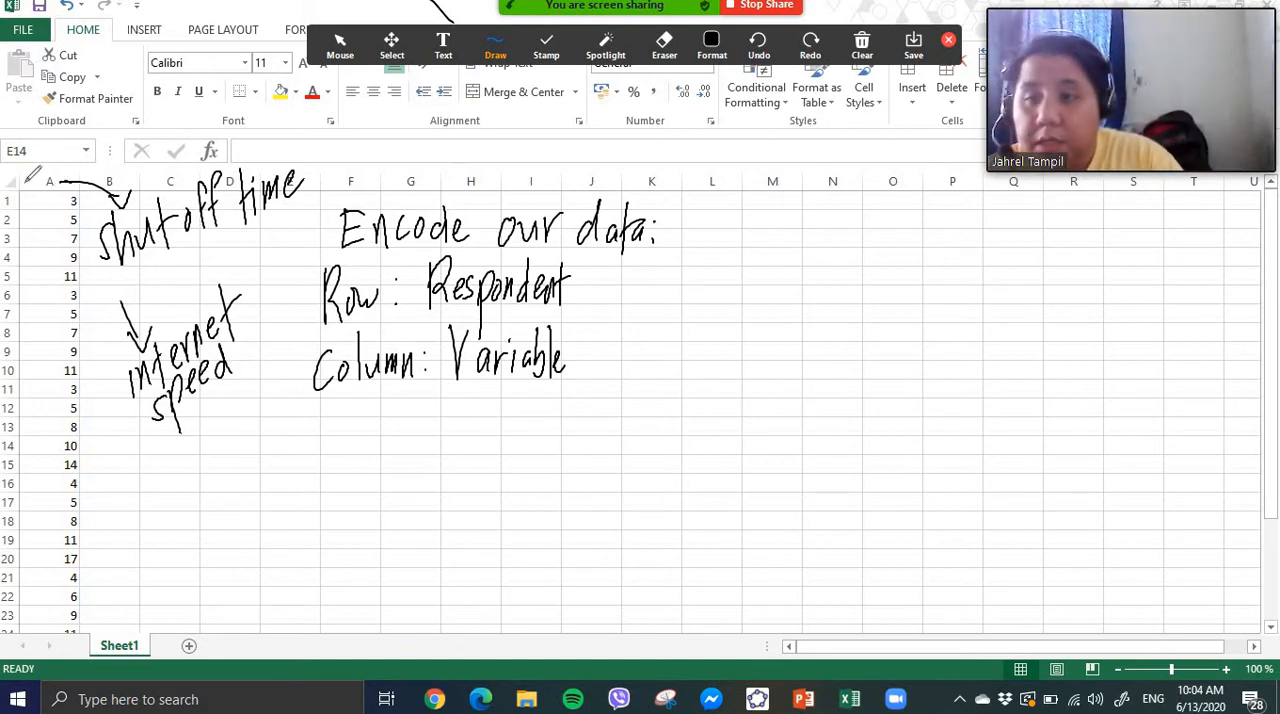
mouse_move(30, 180)
left_mouse_down()
mouse_move(40, 215)
mouse_move(128, 208)
mouse_move(136, 190)
mouse_move(50, 182)
left_mouse_up()
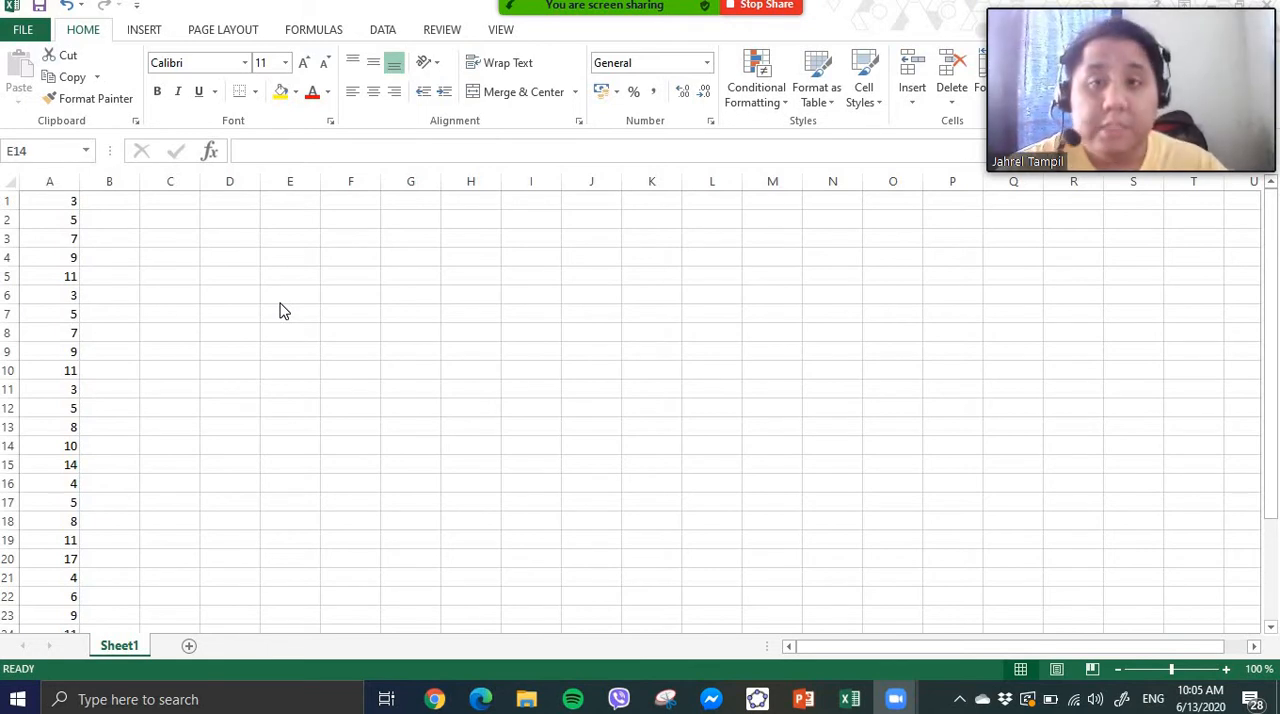
- Insert a new row above the data and enter the header Shutofftime in cell A1
left_click(5, 201)
left_click(5, 201)
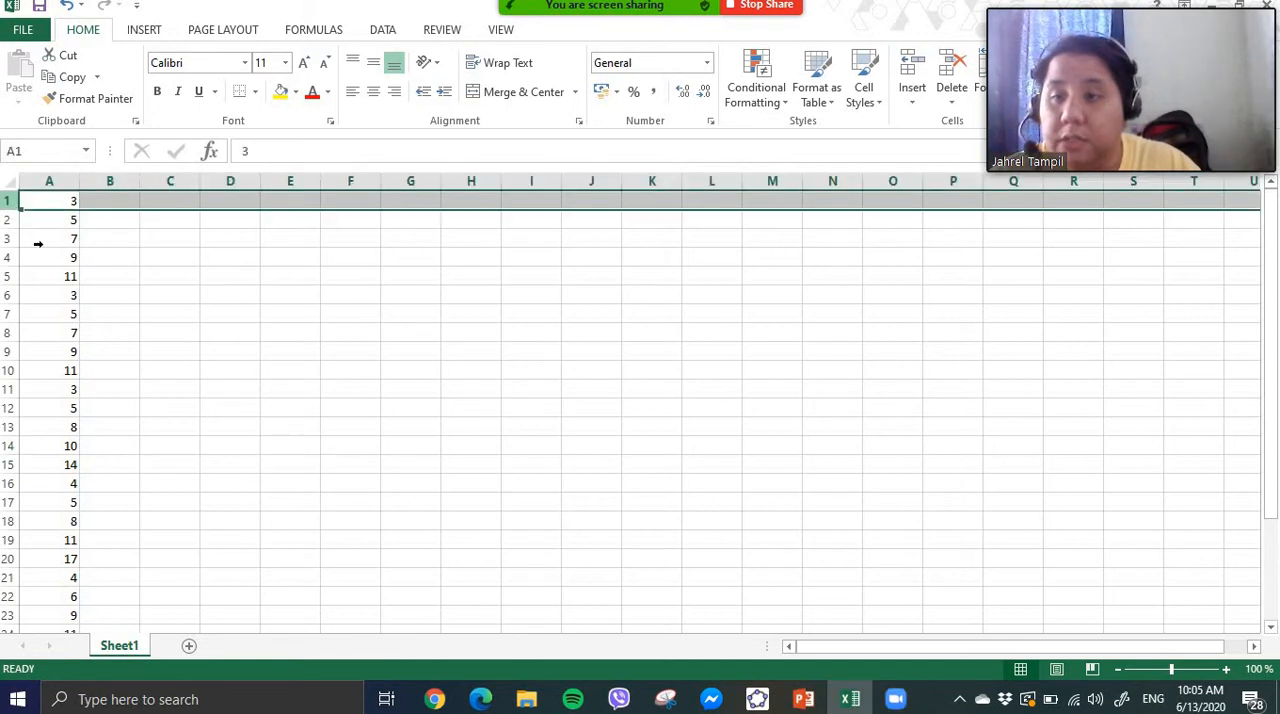
right_click(10, 203)
left_click(84, 345)
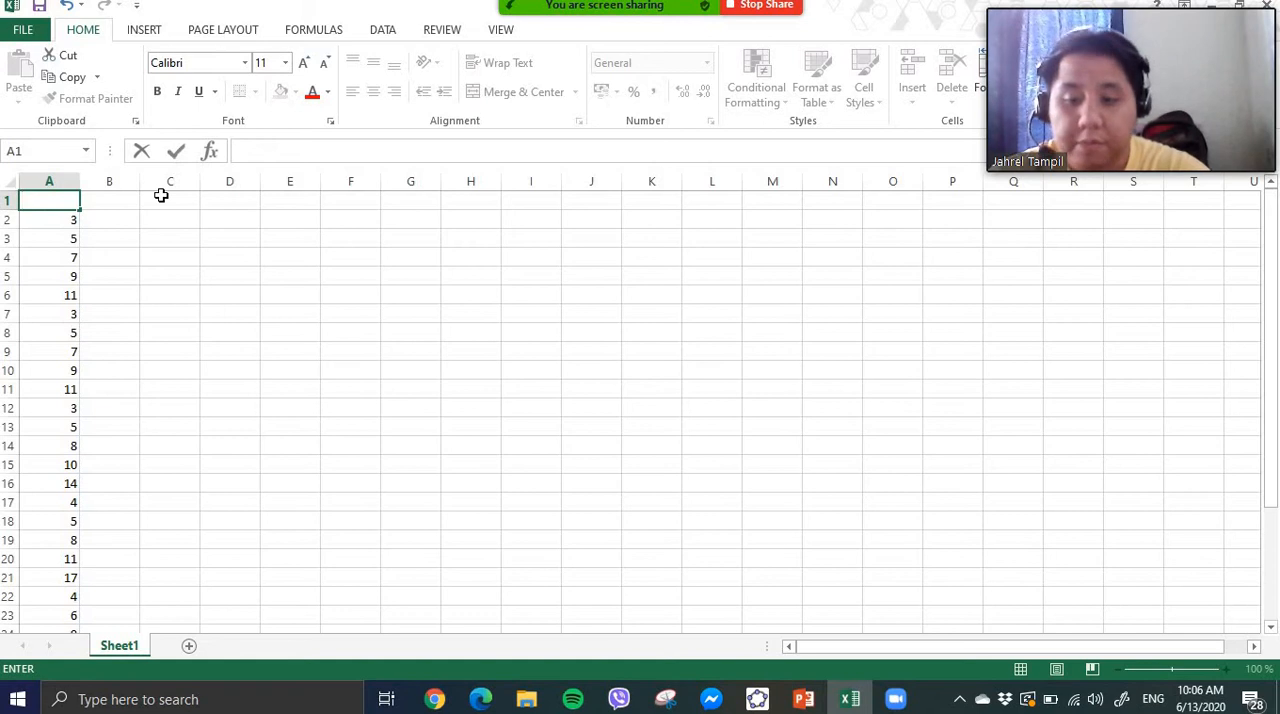
type("Shutofftime")
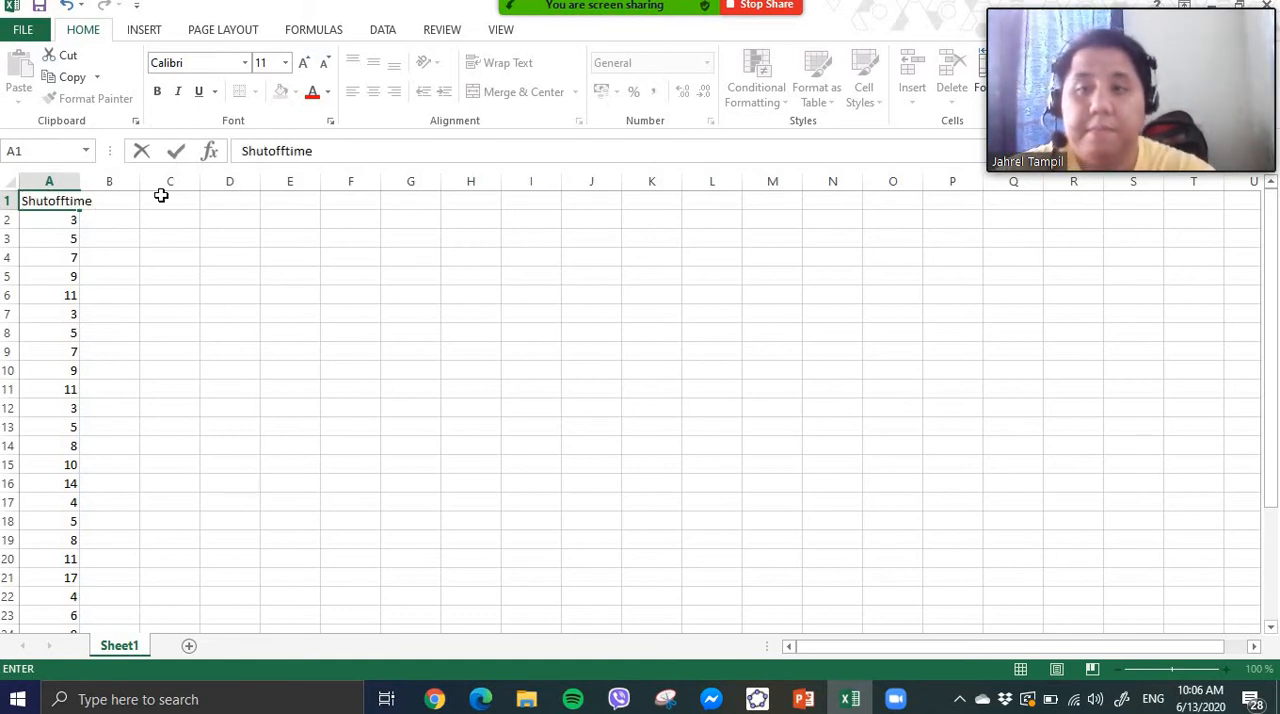
key("Return")
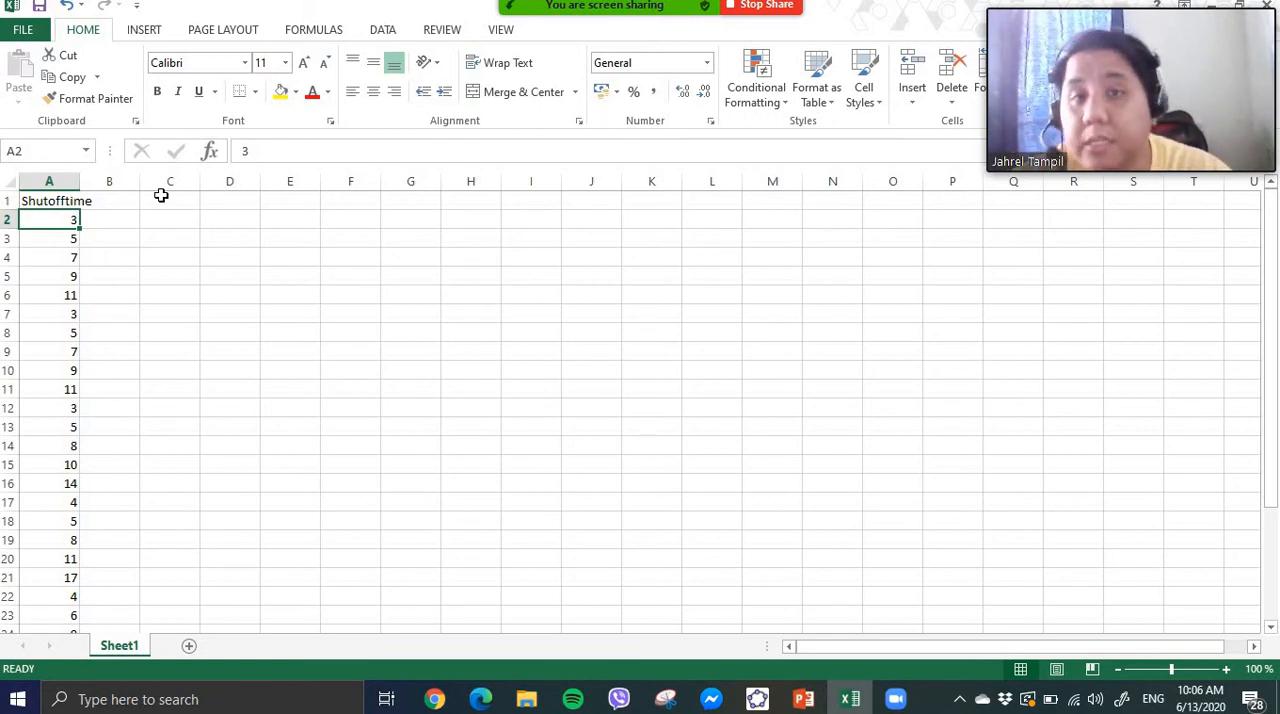
key("Up")
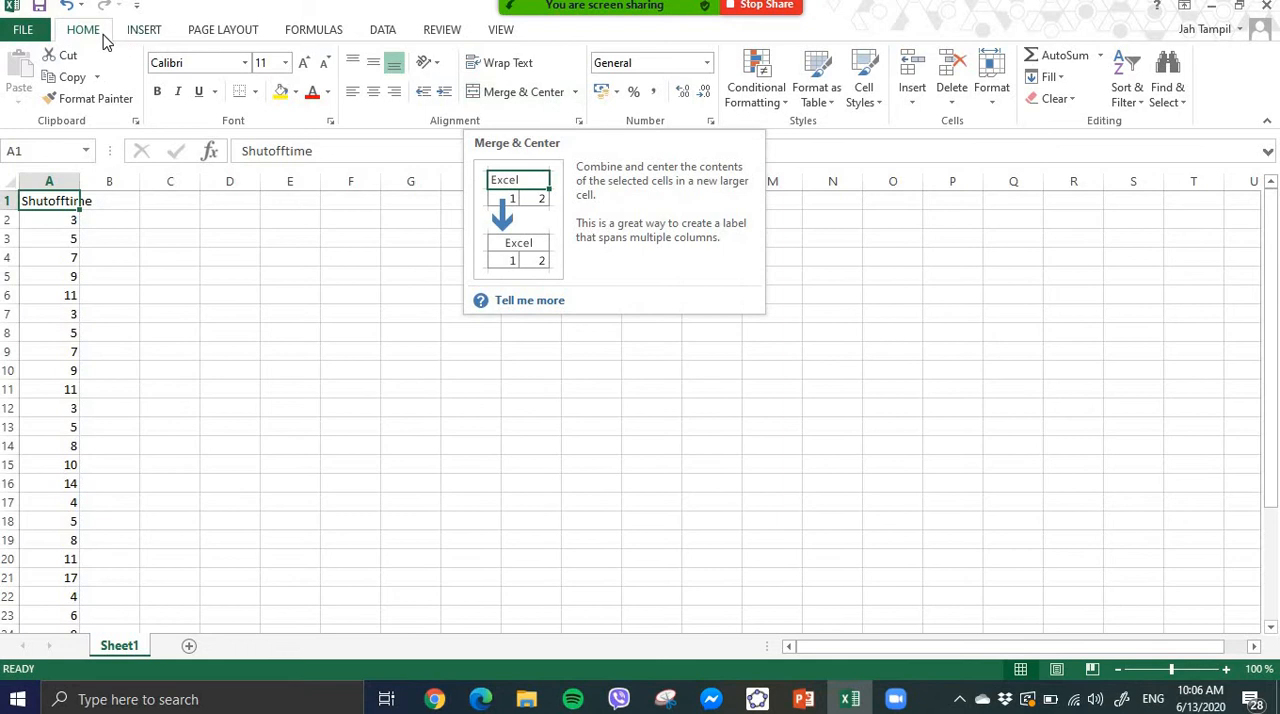
- Enable the Analysis ToolPak add-in, keep Analysis ToolPak - VBA enabled, and disable the Solver Add-in
left_click(386, 36)
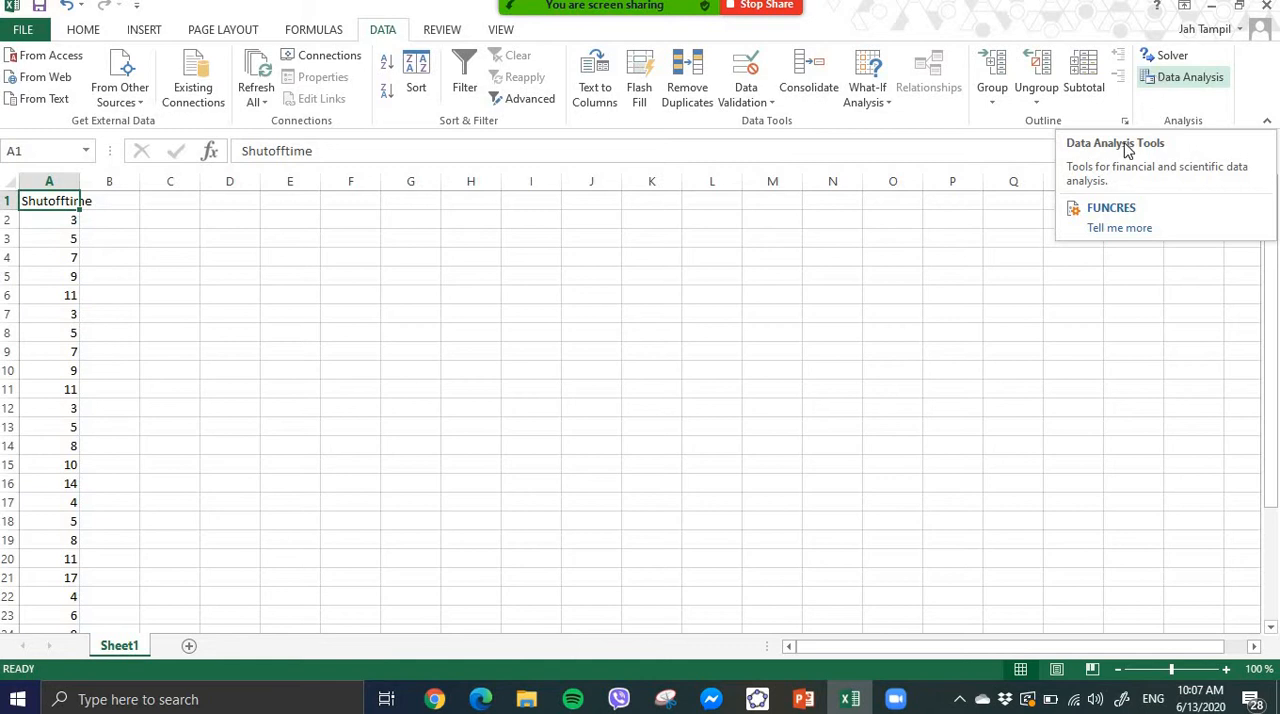
left_click(37, 36)
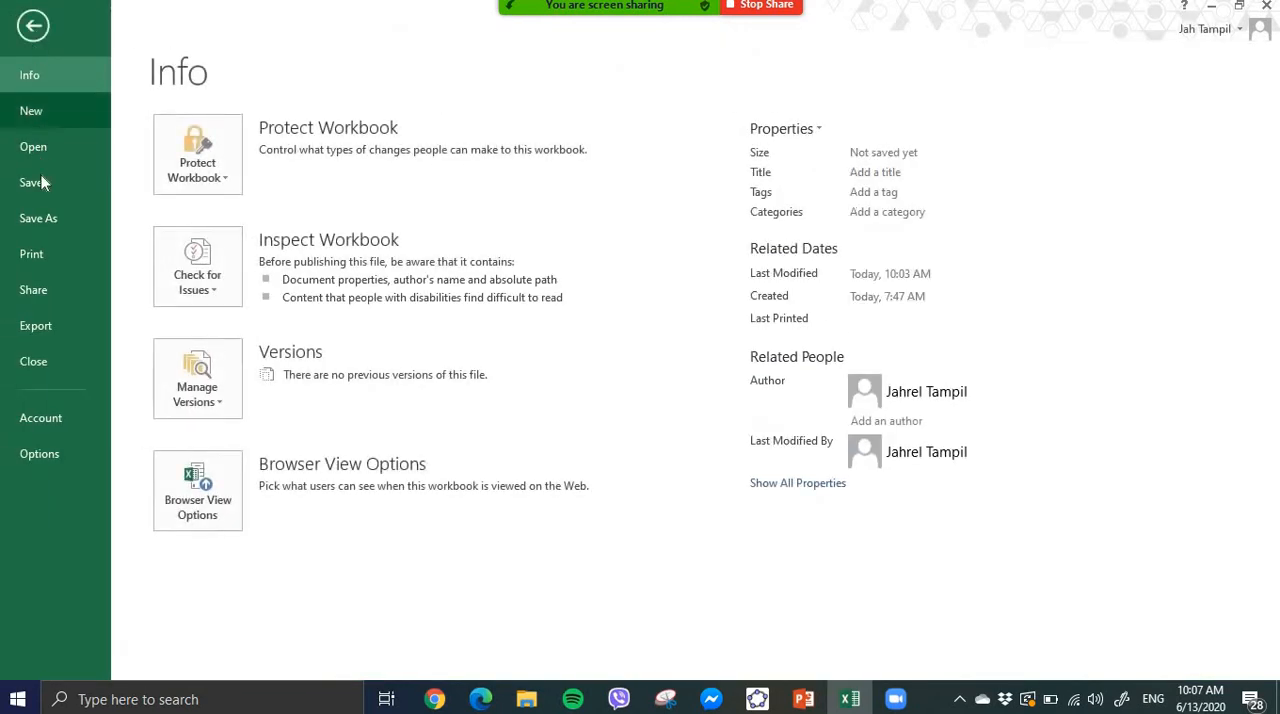
left_click(52, 453)
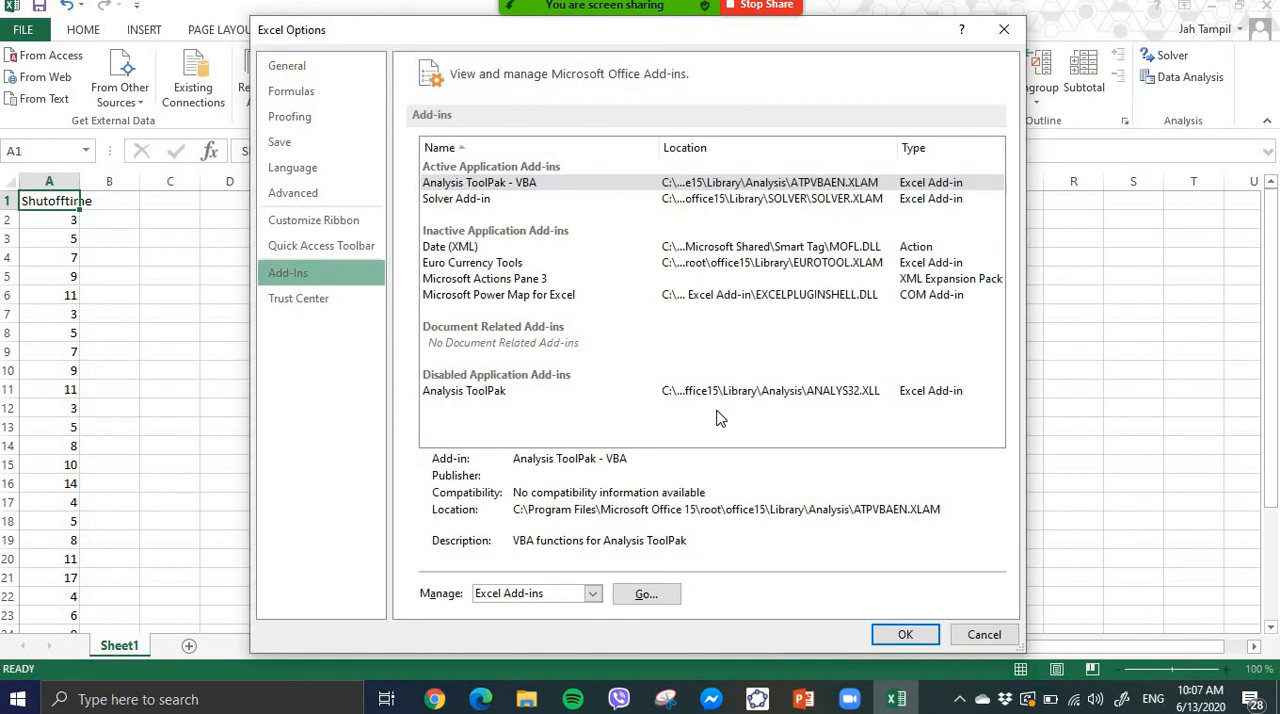
left_click(489, 189)
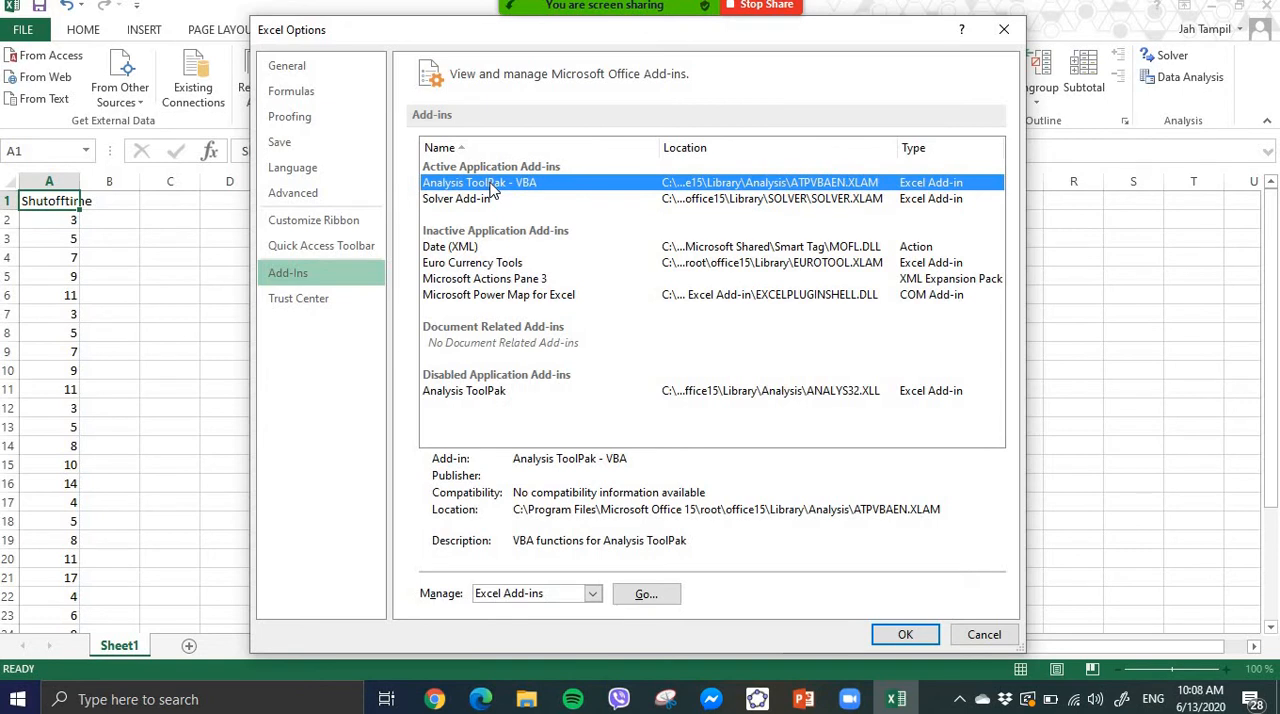
left_click(646, 594)
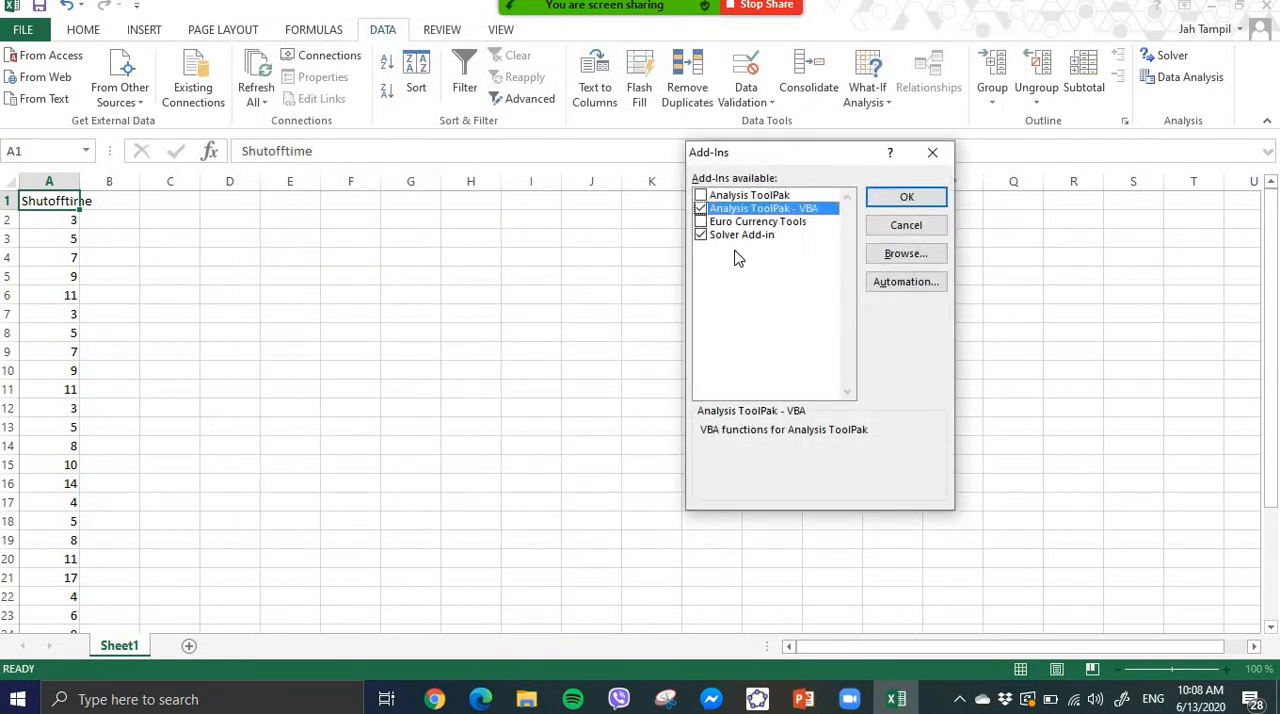
left_click(701, 234)
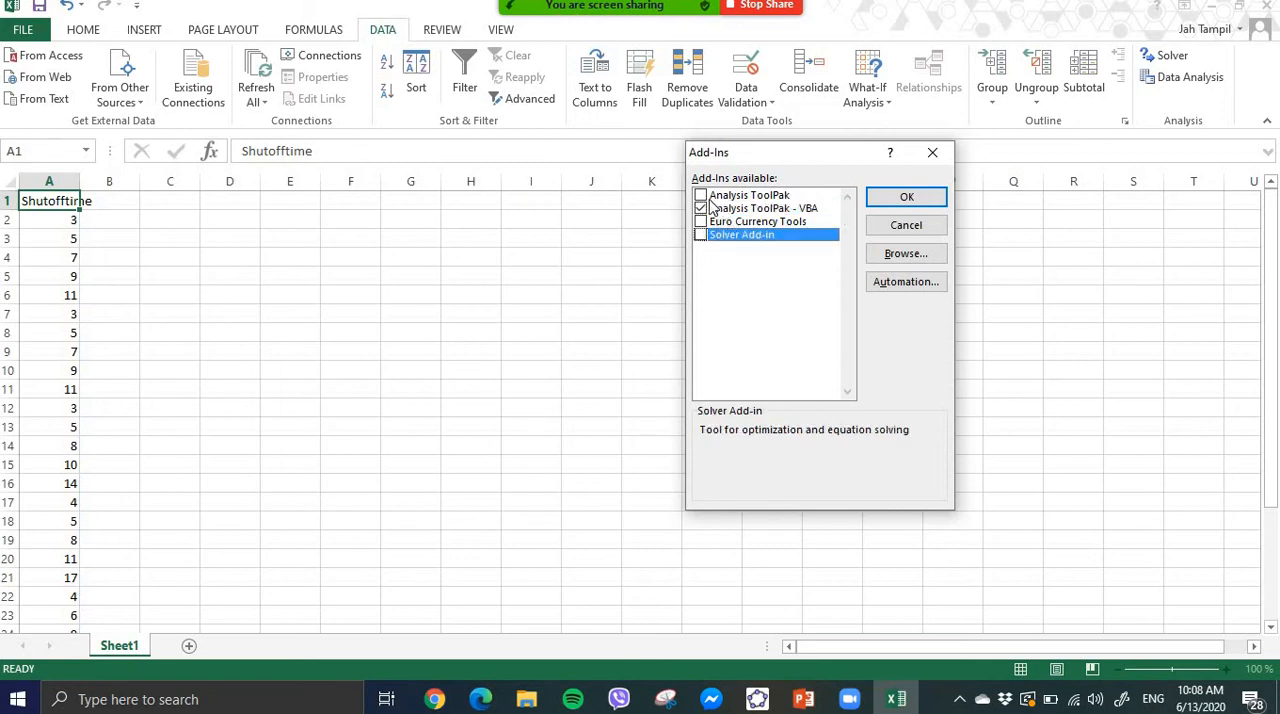
left_click(701, 195)
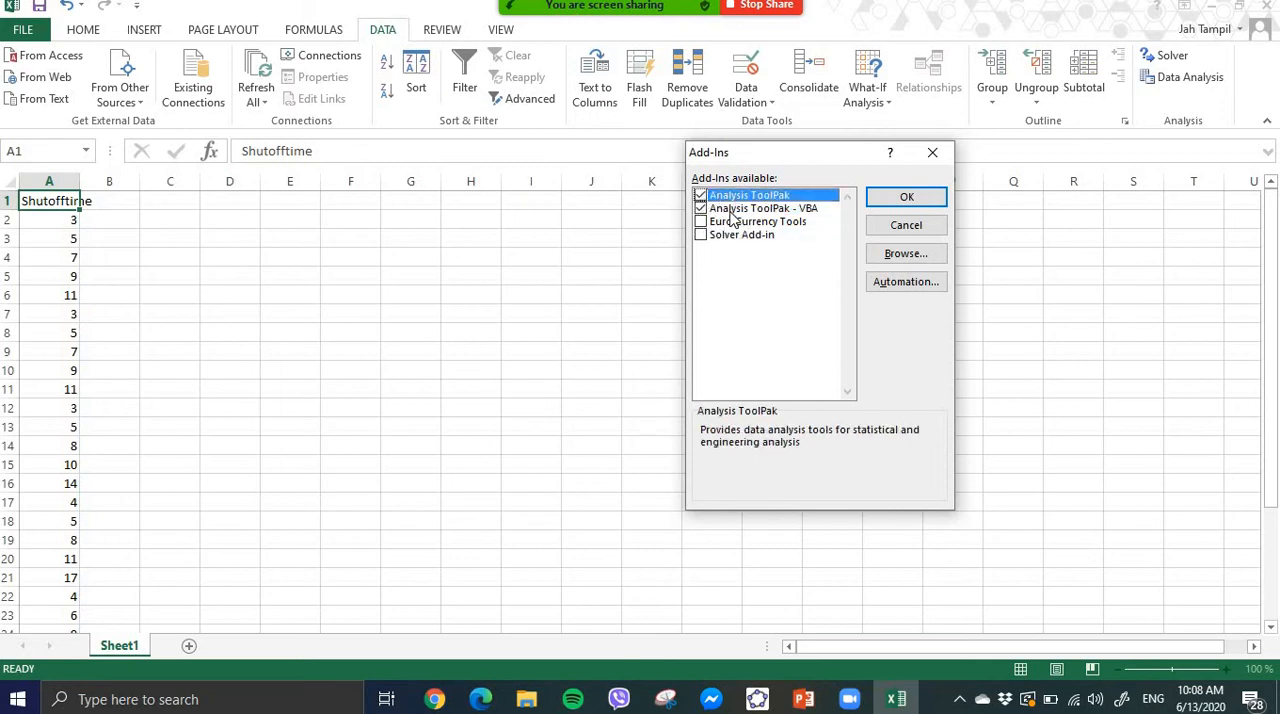
left_click(731, 212)
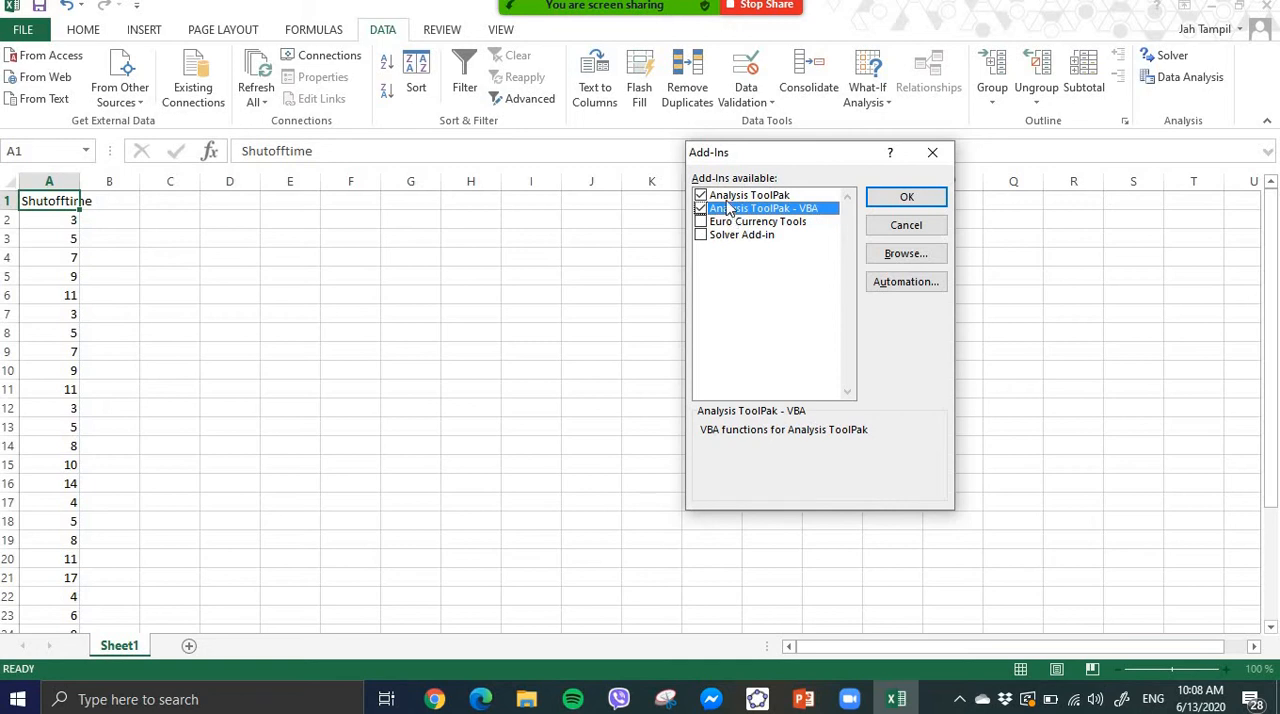
left_click(726, 197)
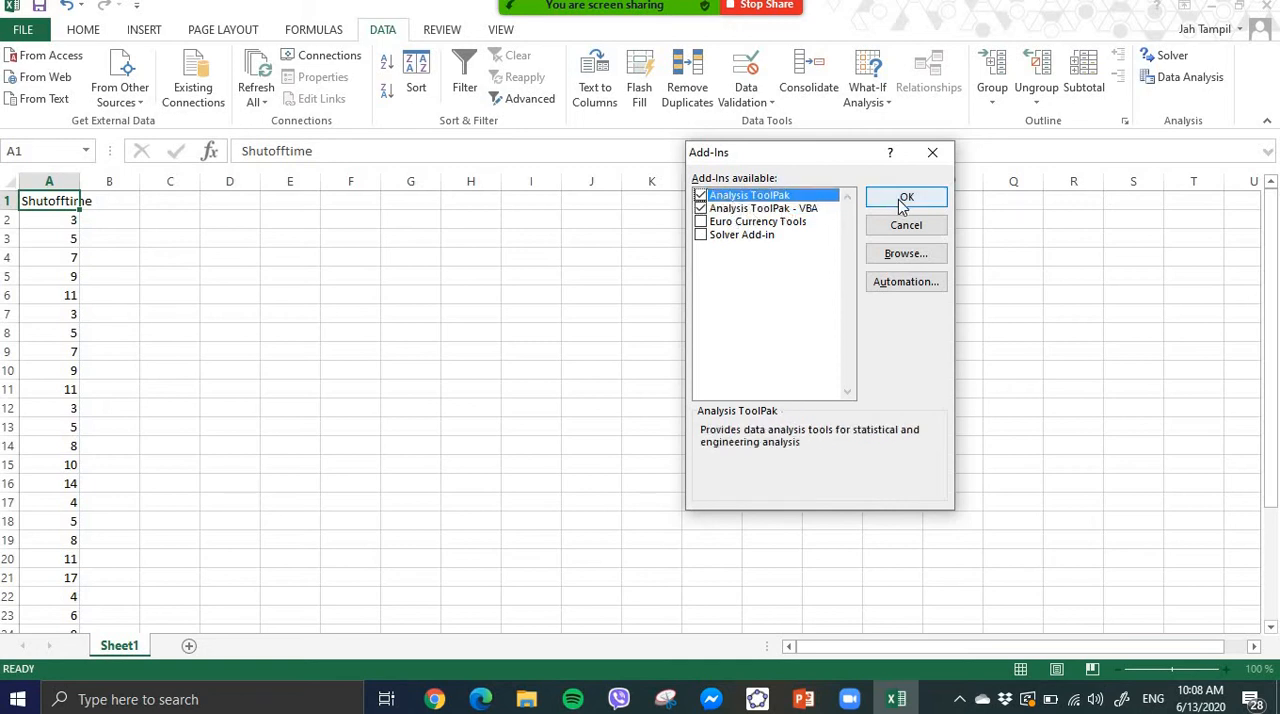
left_click(903, 201)
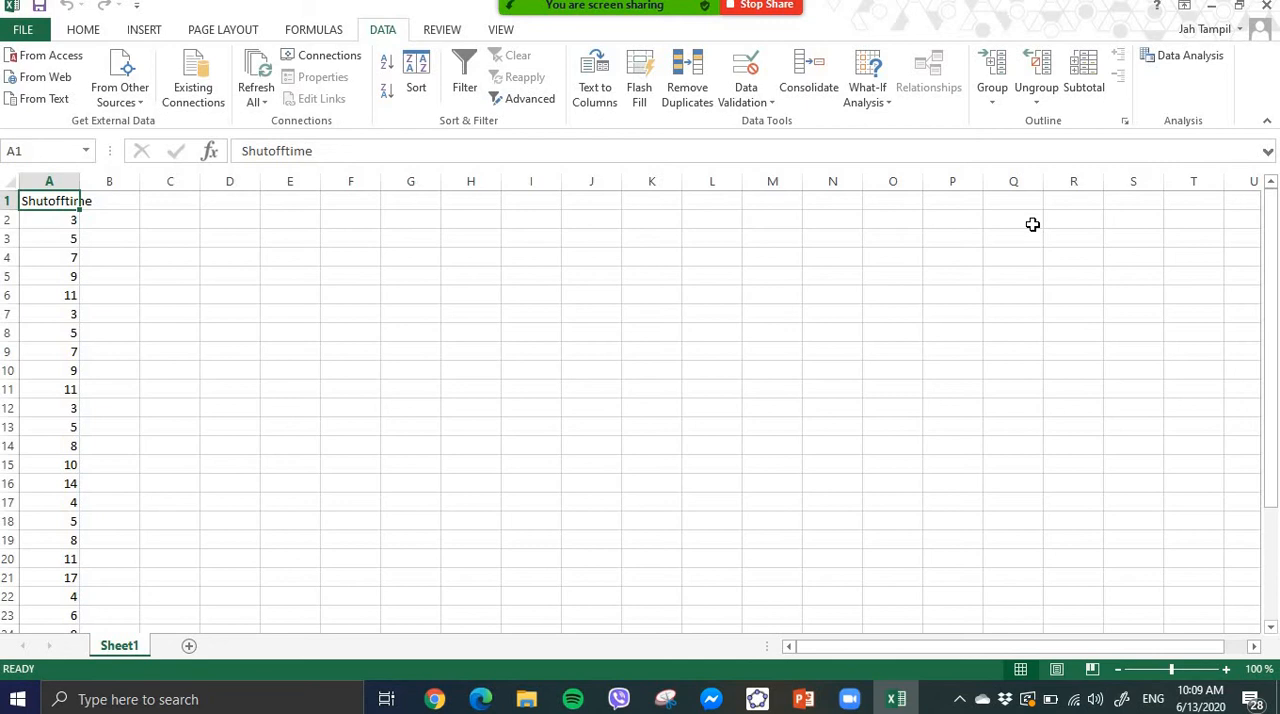
- Look through the available data analysis tools and start Descriptive Statistics
left_click(1188, 68)
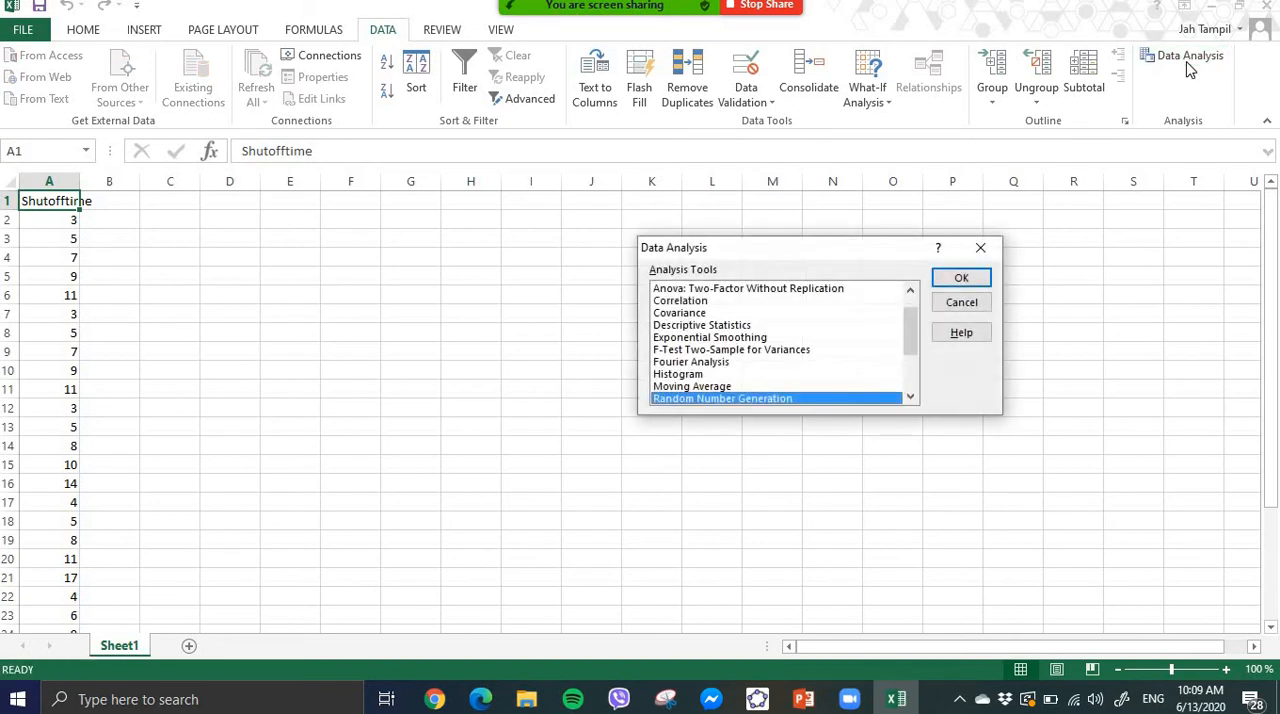
left_click_drag(913, 320, 917, 305)
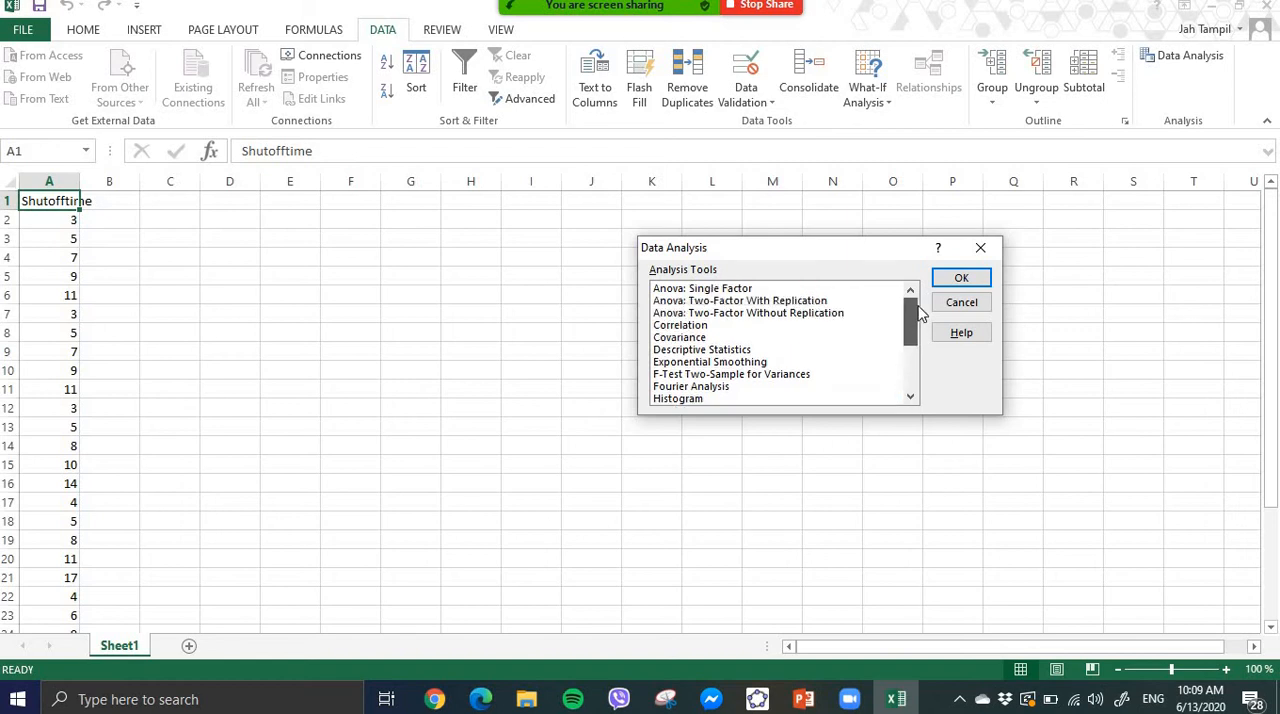
left_click(745, 352)
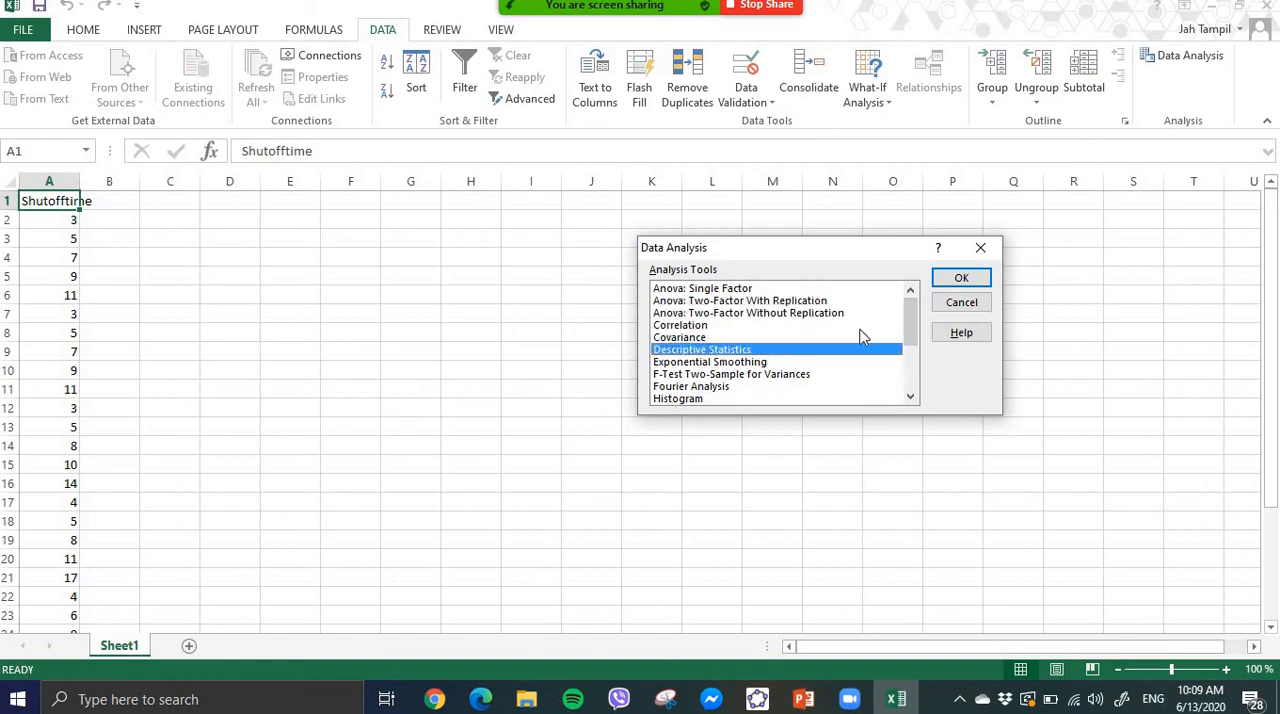
left_click_drag(912, 320, 912, 390)
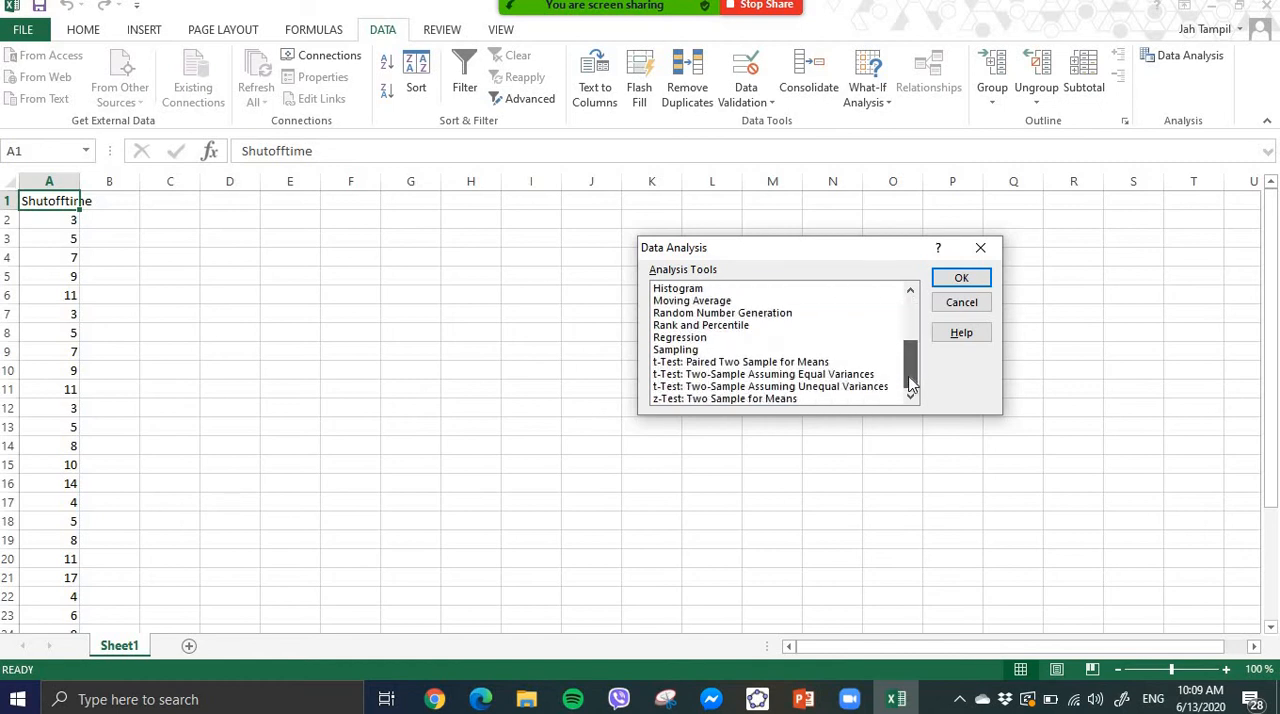
scroll(718, 372, "up", 3)
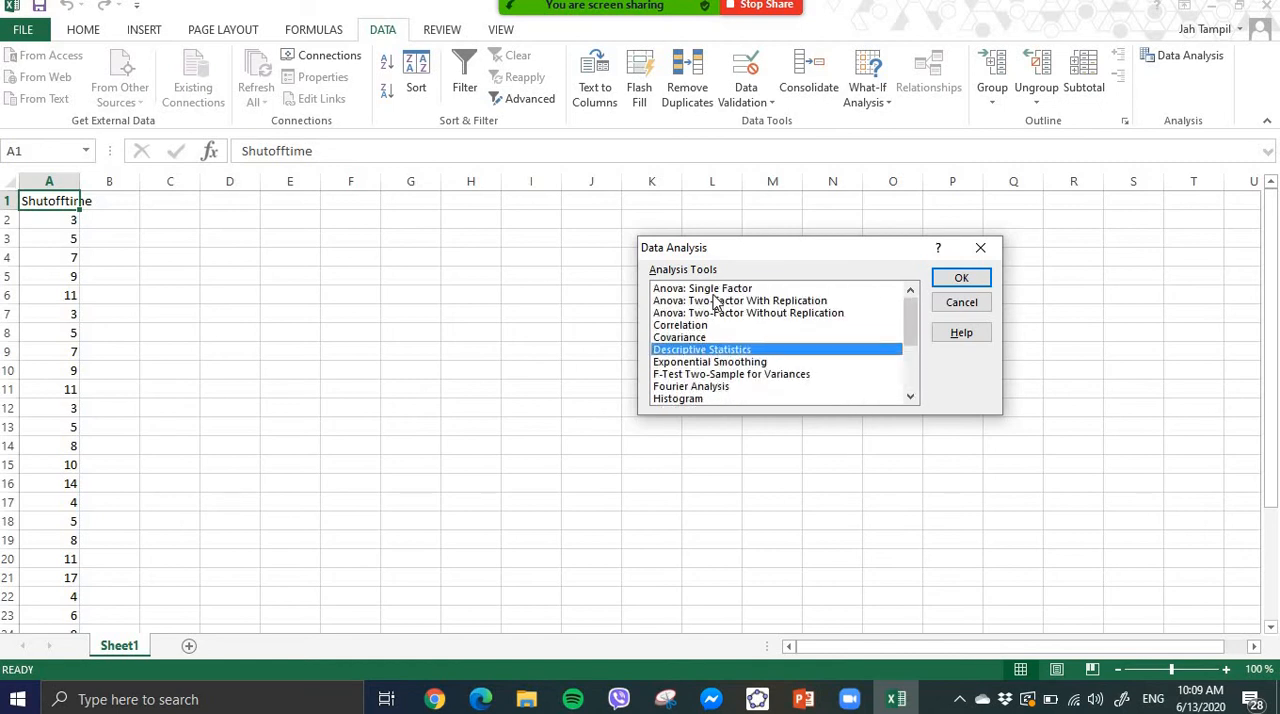
scroll(729, 346, "down", 3)
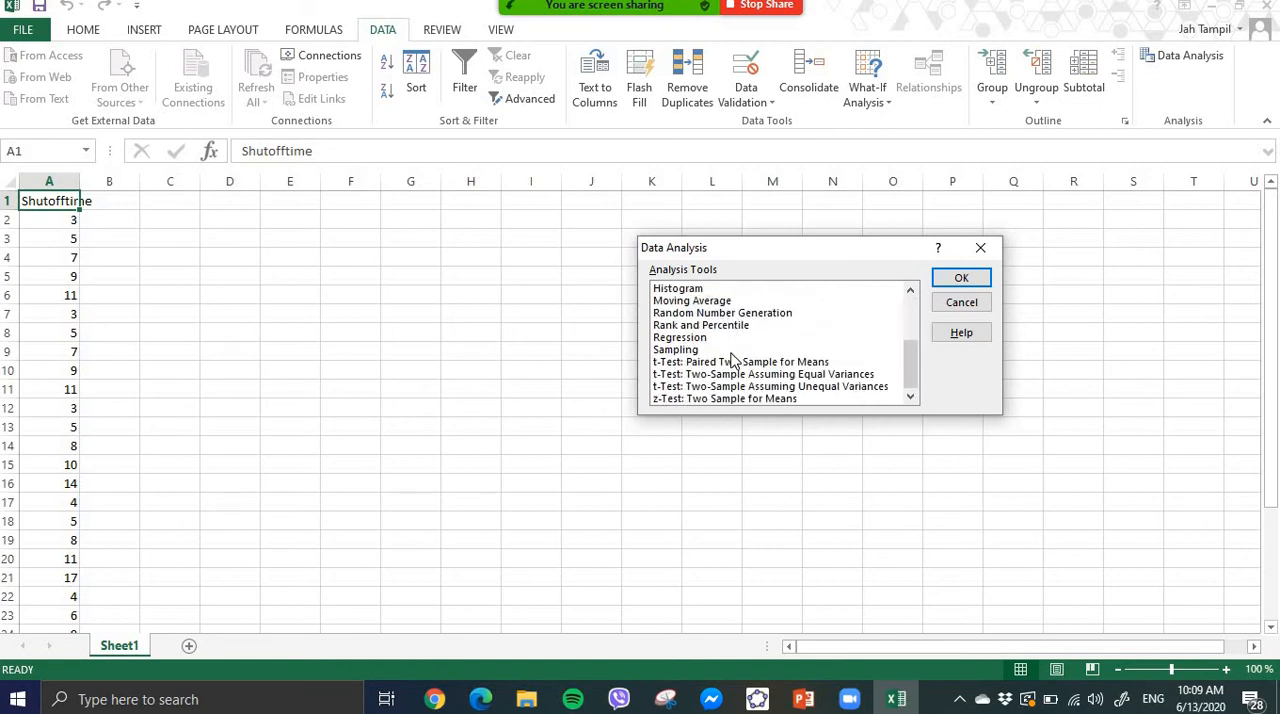
scroll(733, 358, "up", 3)
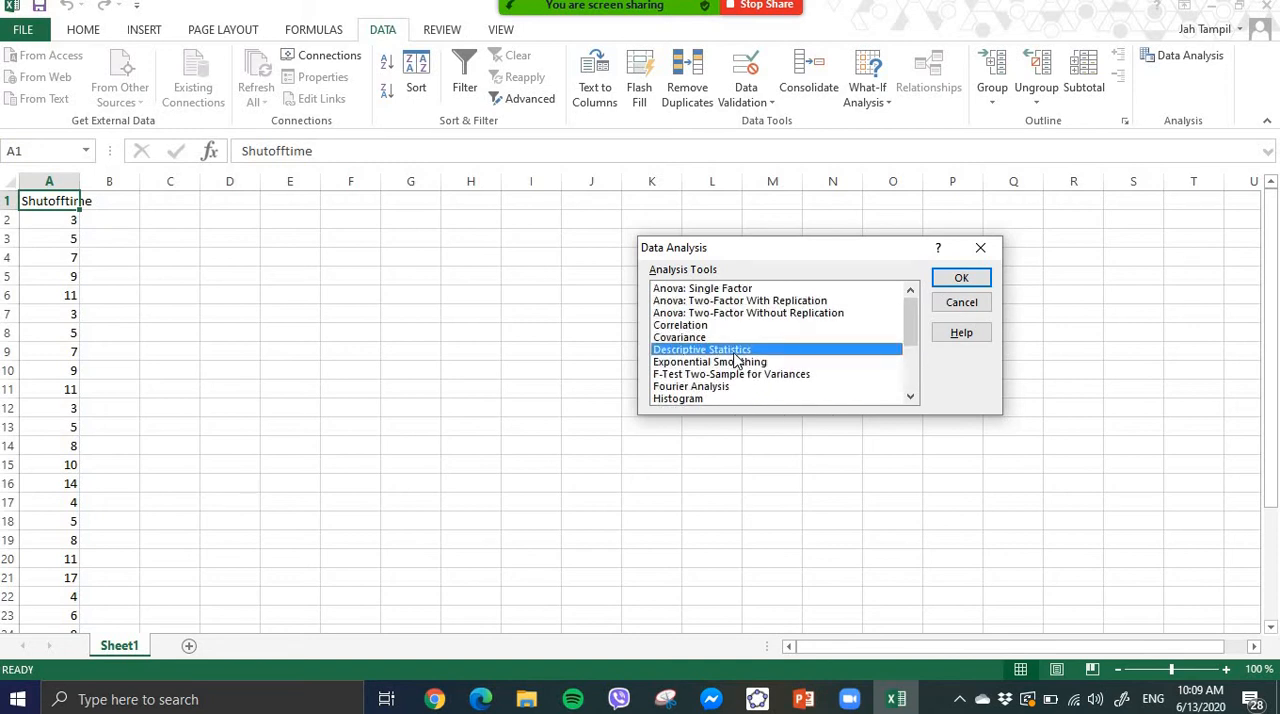
left_click(961, 280)
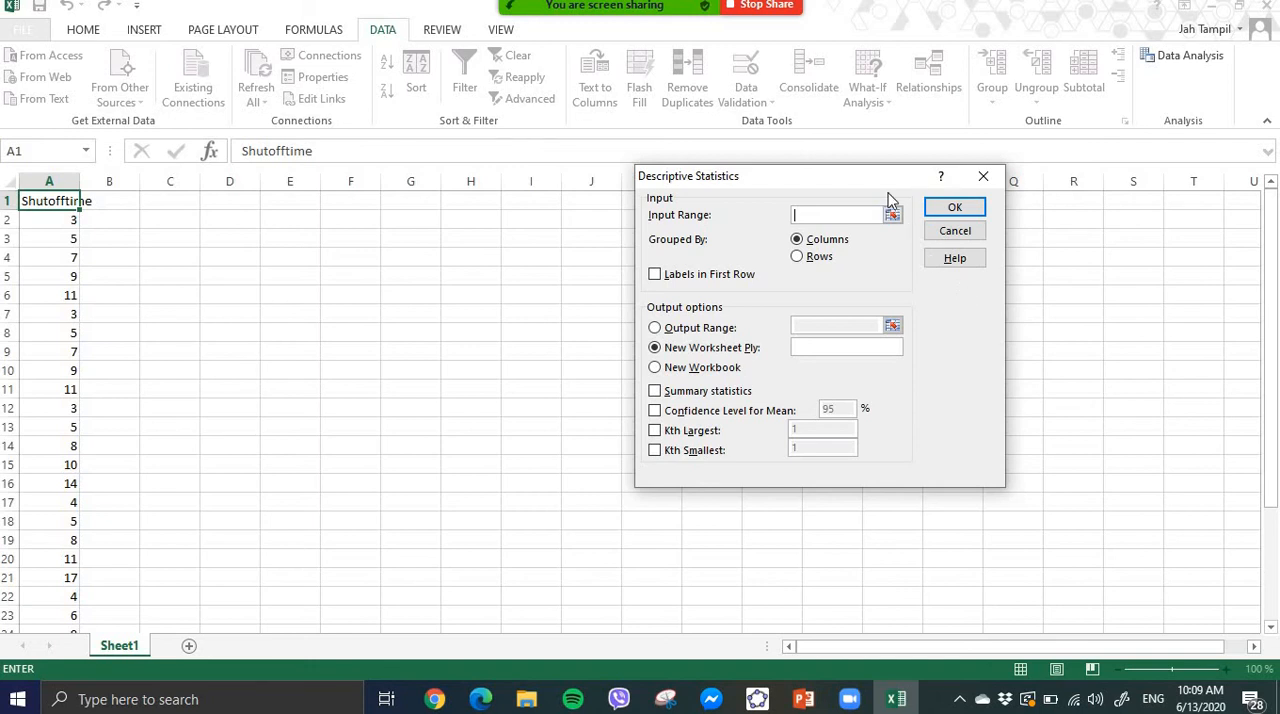
- Set the Descriptive Statistics input range to $A$1:$A$26 and mark the first row as labels
left_click_drag(831, 176, 677, 128)
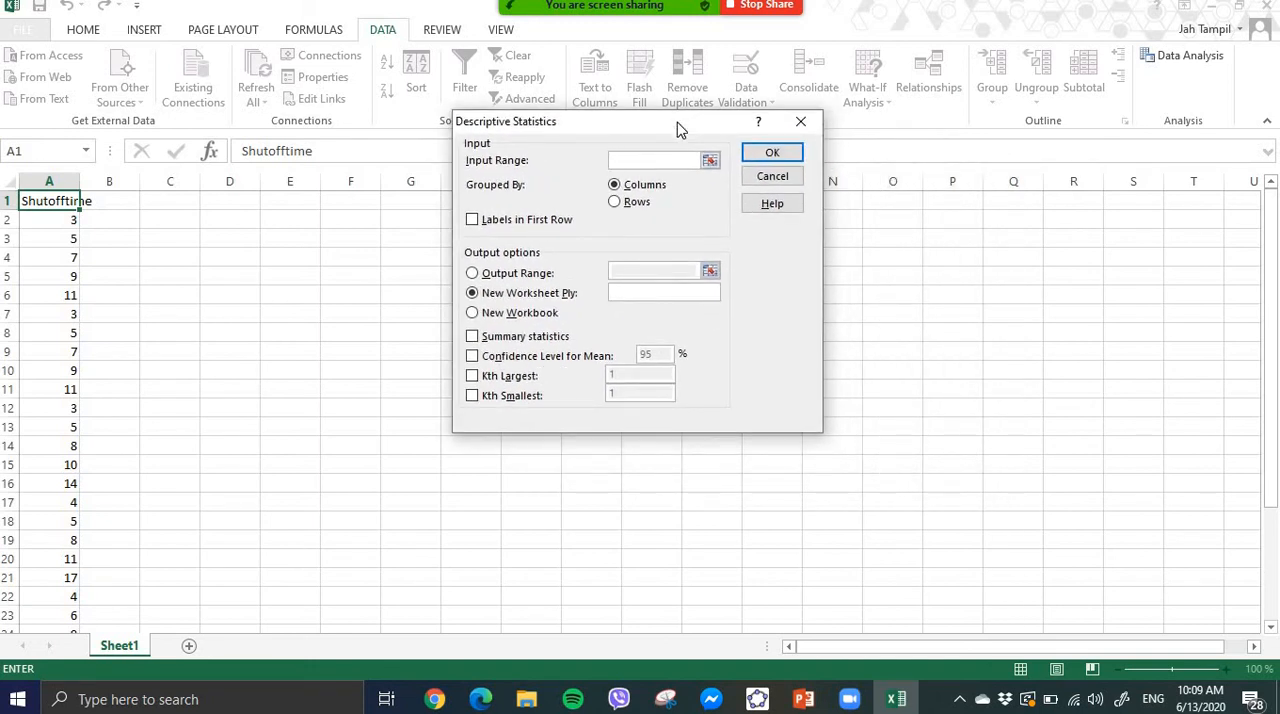
left_click(711, 166)
left_click_drag(60, 201, 75, 594)
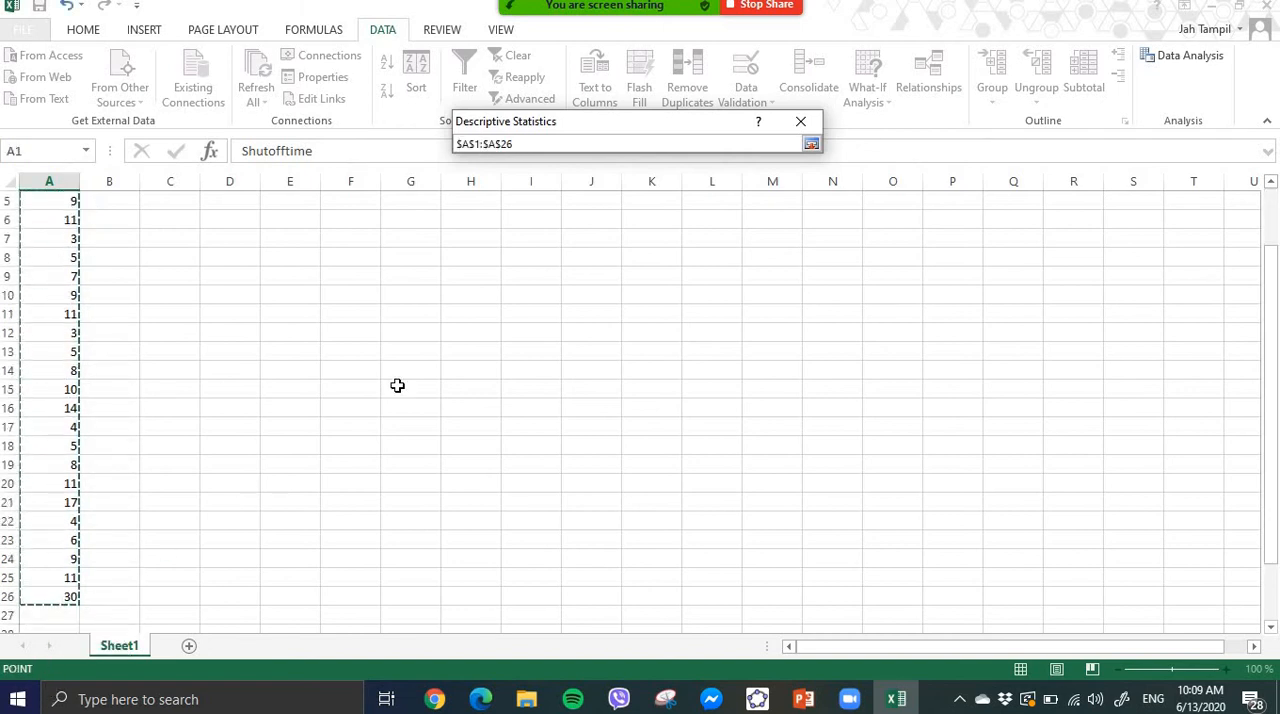
scroll(397, 383, "up", 2)
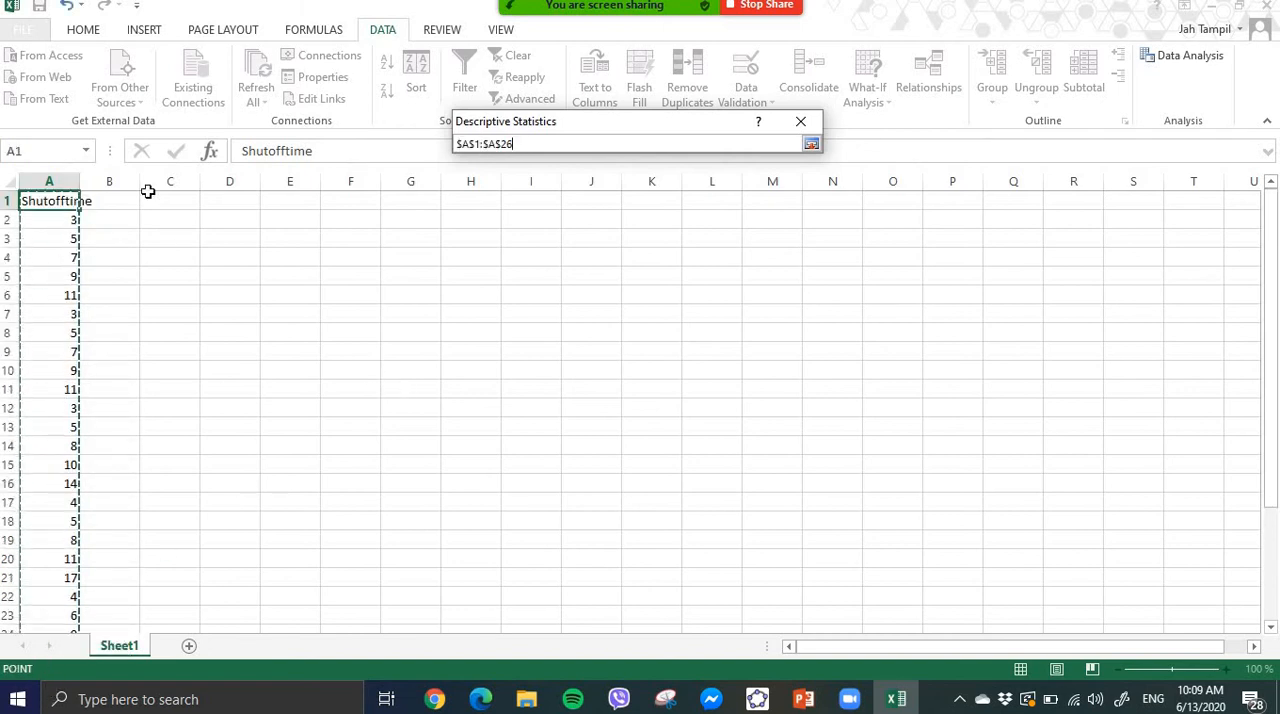
left_click(811, 145)
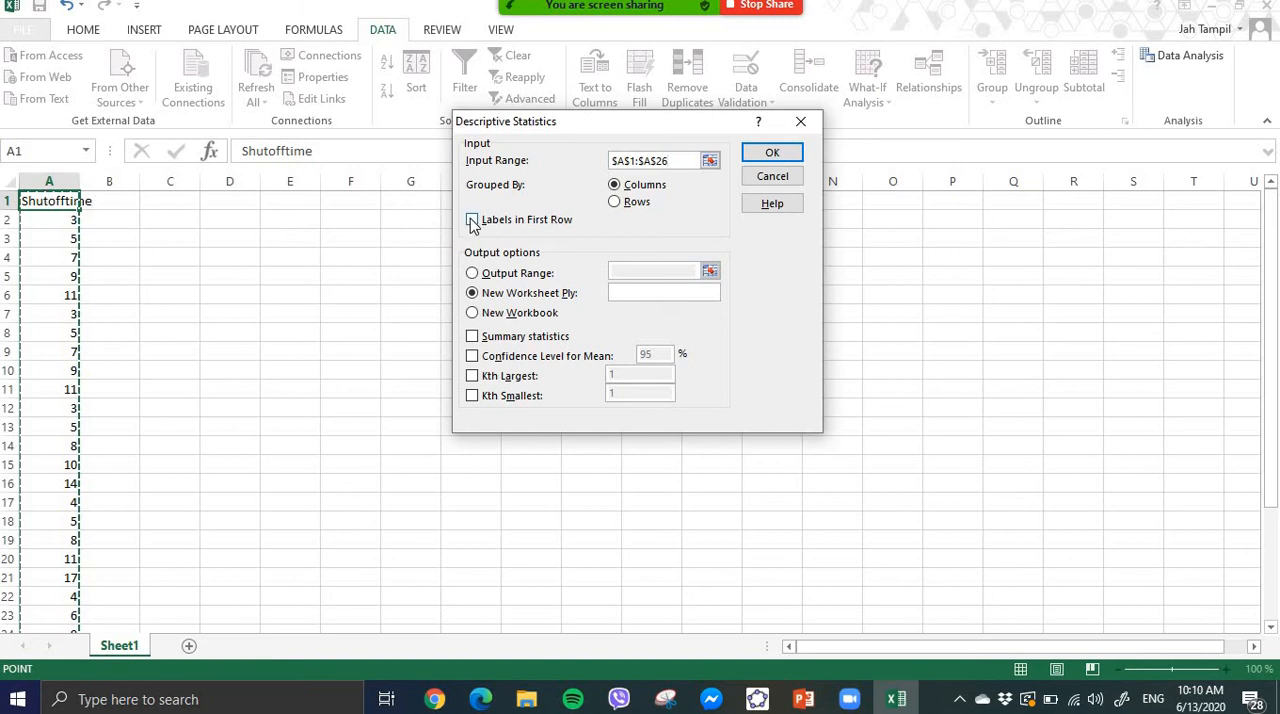
left_click(473, 221)
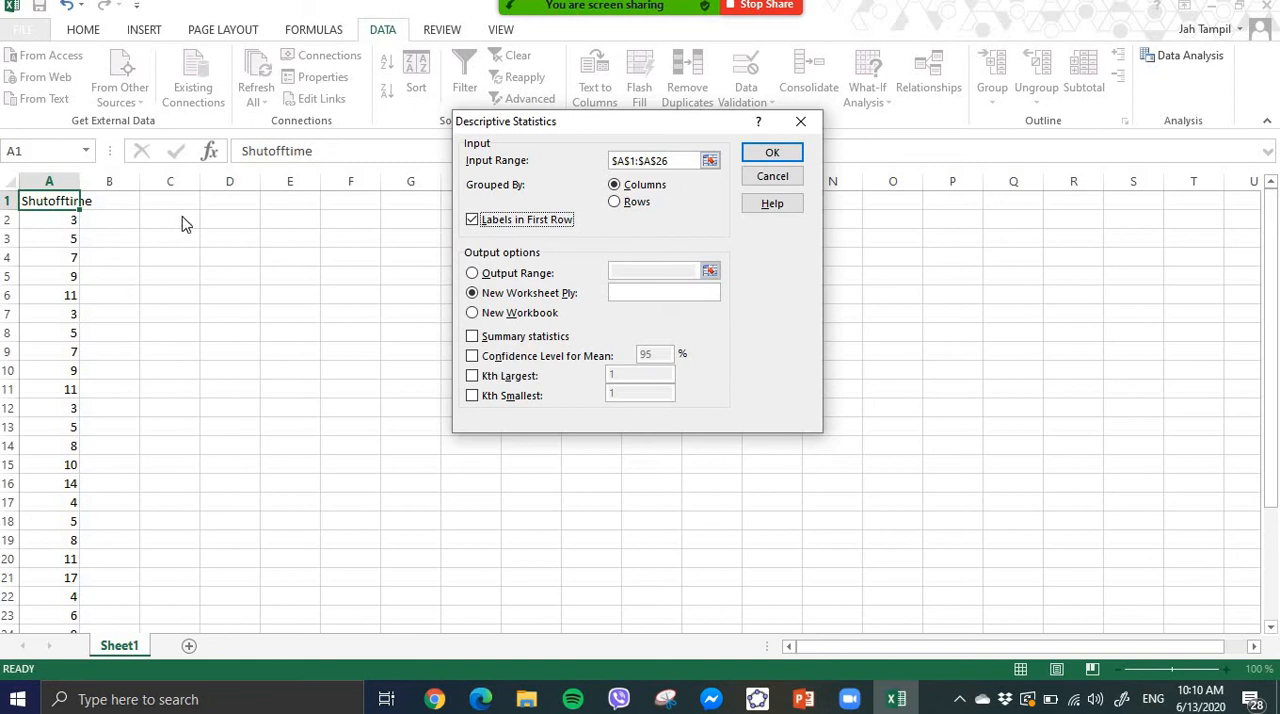
- Set the output range to $C$2, include summary statistics, and generate the descriptive statistics for Shutofftime
left_click(477, 280)
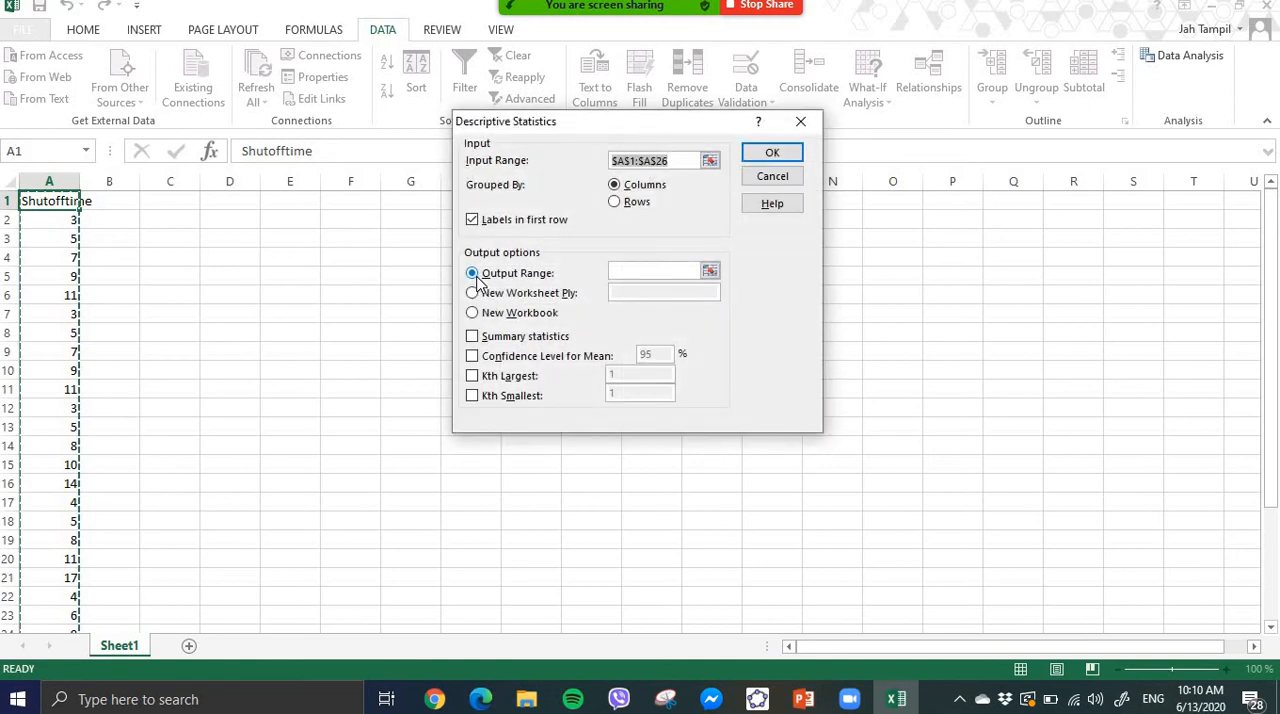
left_click(710, 273)
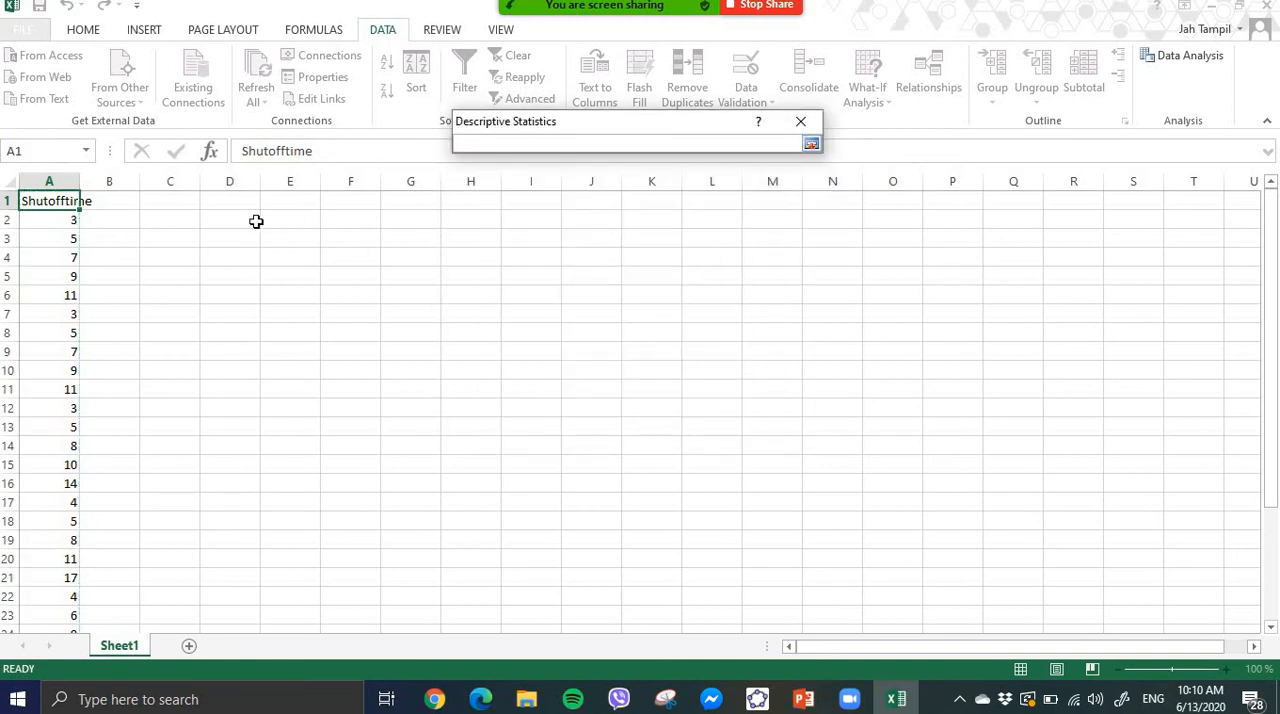
left_click(166, 220)
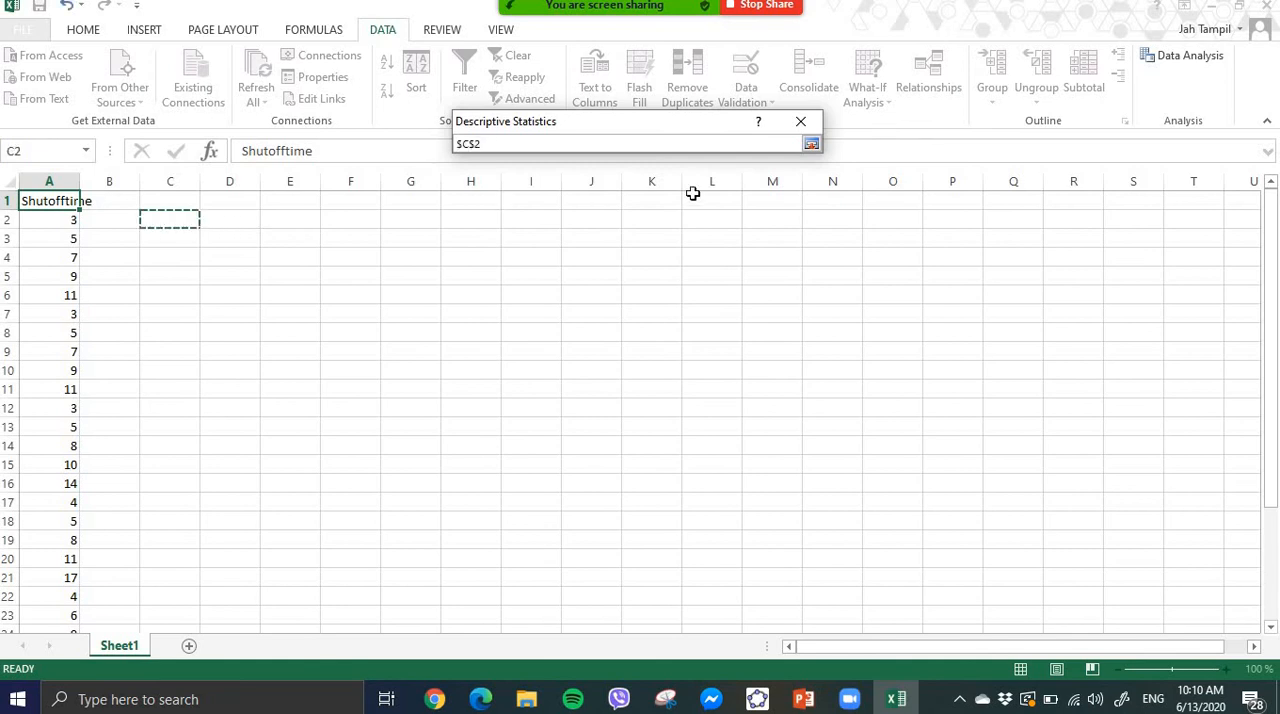
left_click(811, 143)
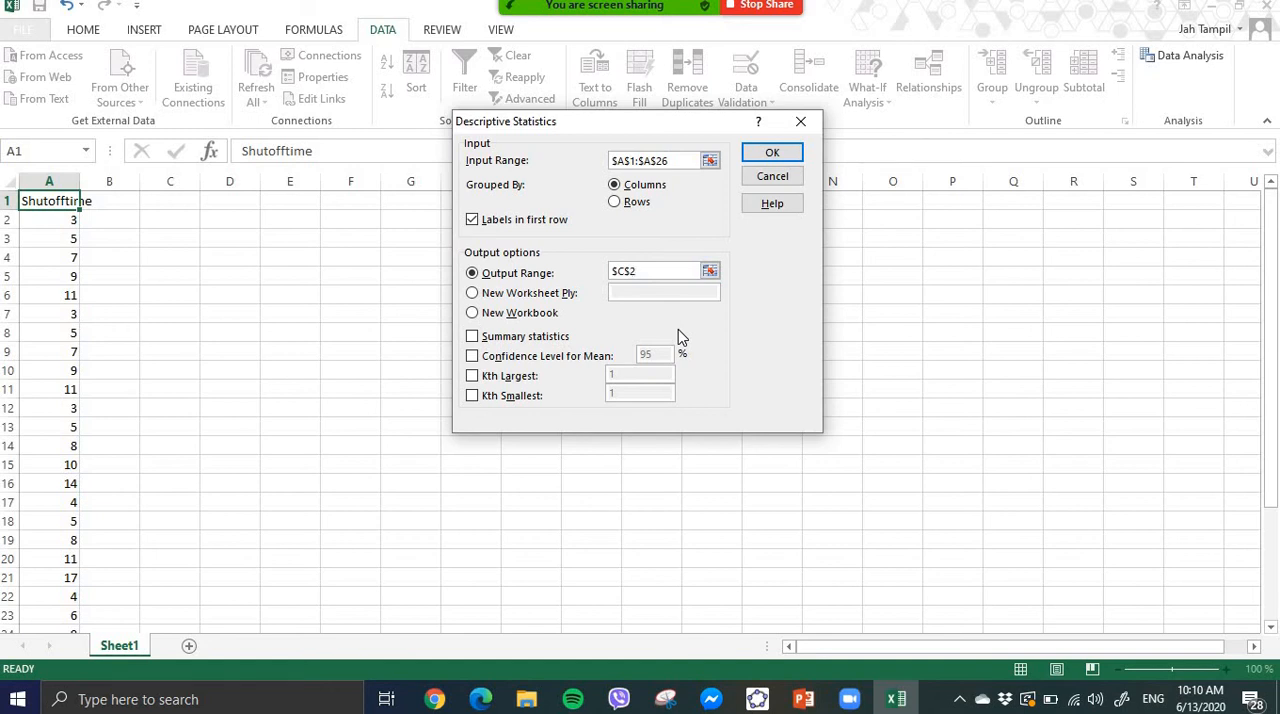
left_click(473, 338)
left_click(771, 156)
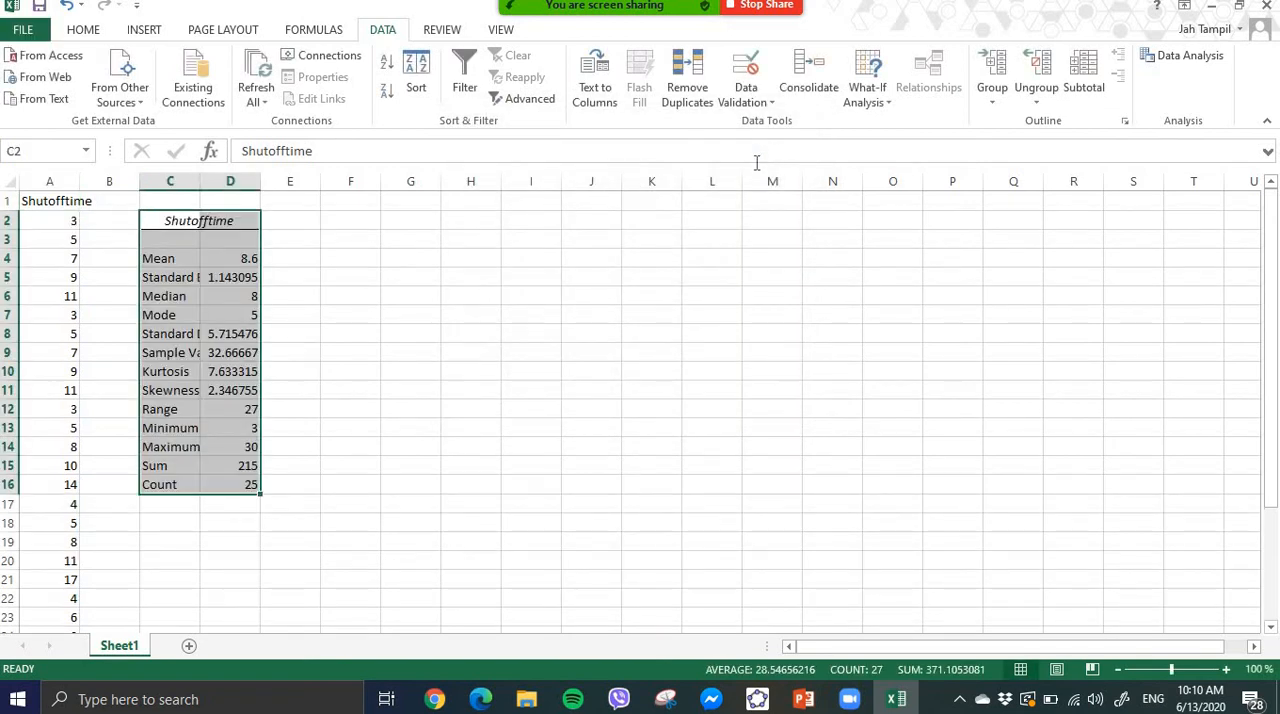
- Widen column C so the full statistic labels in the output table fit
left_click(367, 282)
left_click_drag(200, 181, 261, 181)
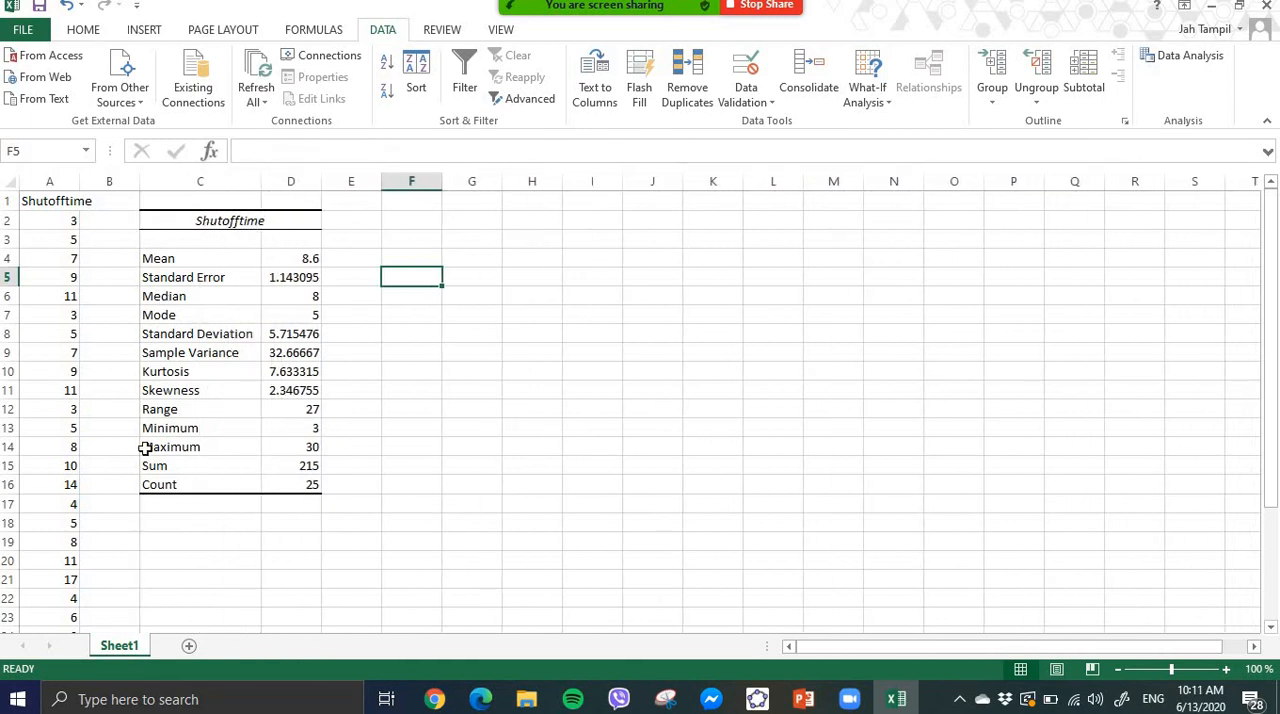